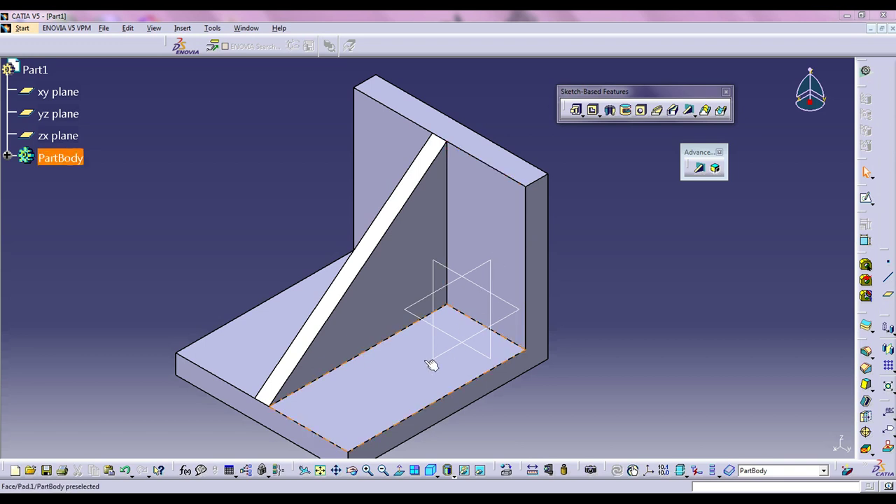
Step: Open the Window menu to list the open documents, Part1 and Part2
click(248, 28)
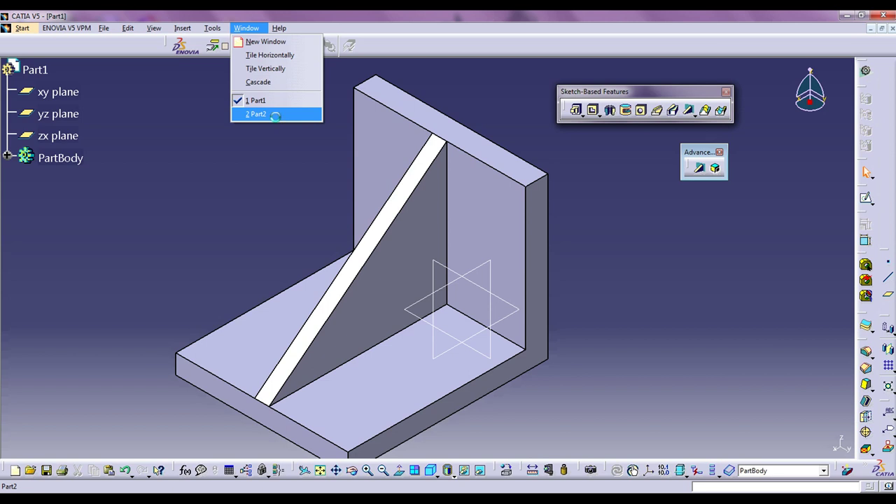
click(277, 114)
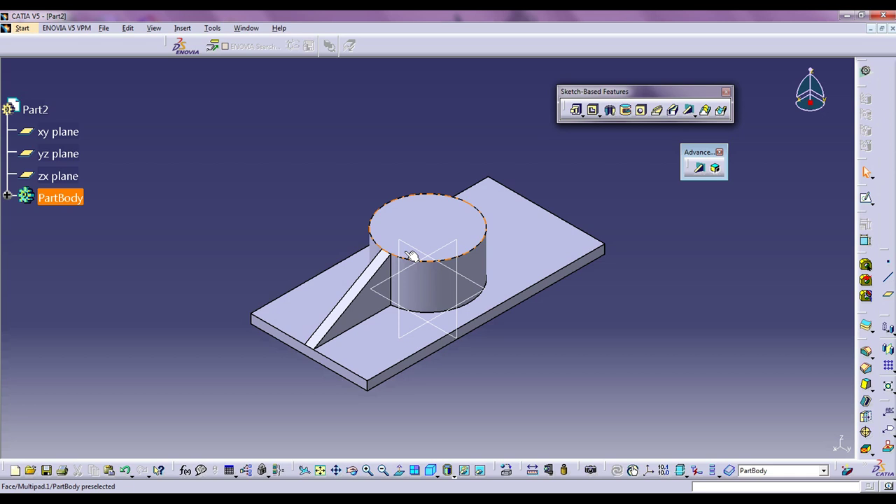
click(190, 71)
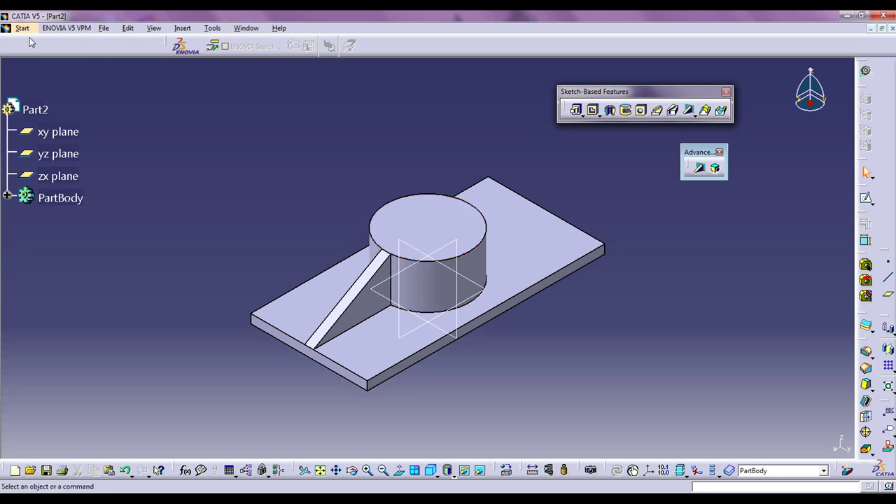
click(245, 28)
click(259, 98)
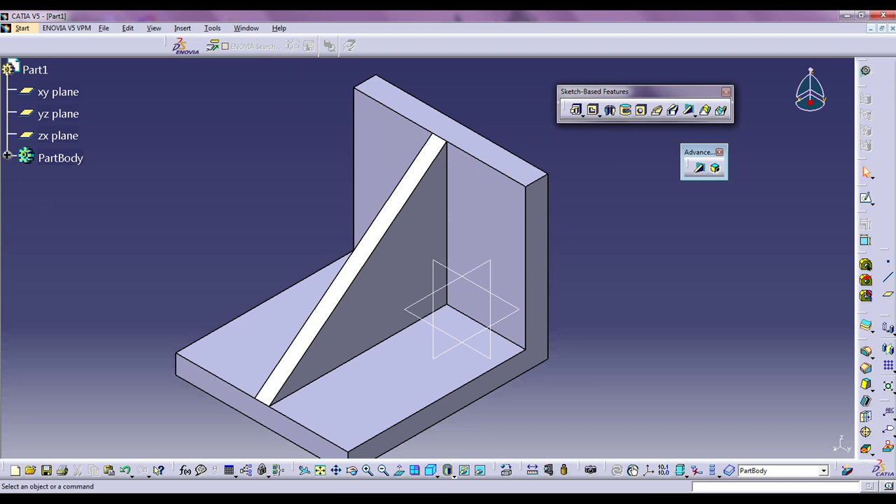
Step: Close Part1 and Part2, choosing not to save either one
click(892, 28)
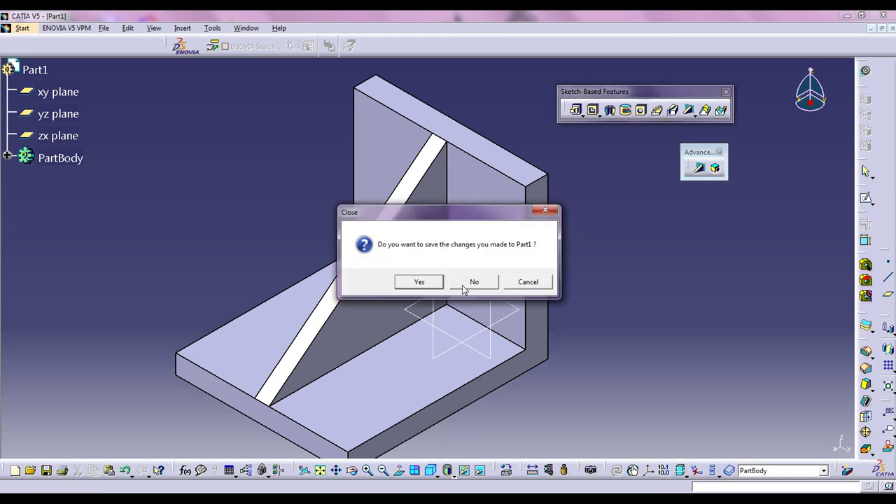
click(463, 284)
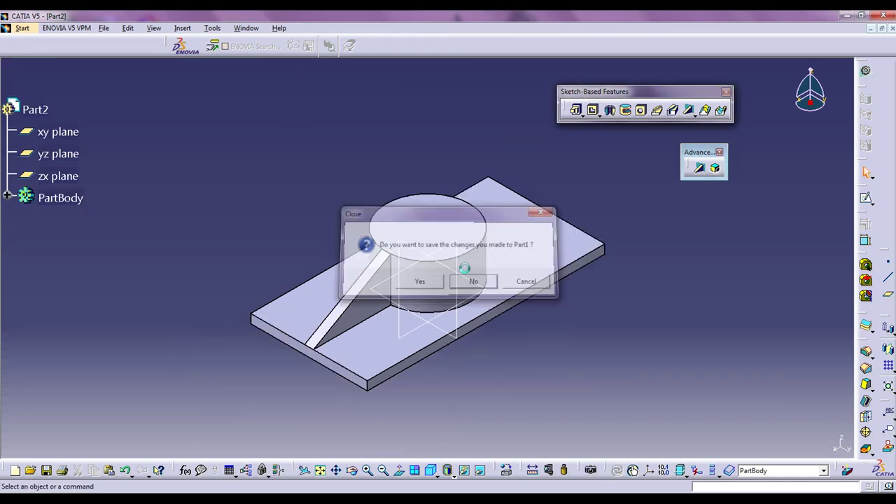
click(892, 28)
click(473, 281)
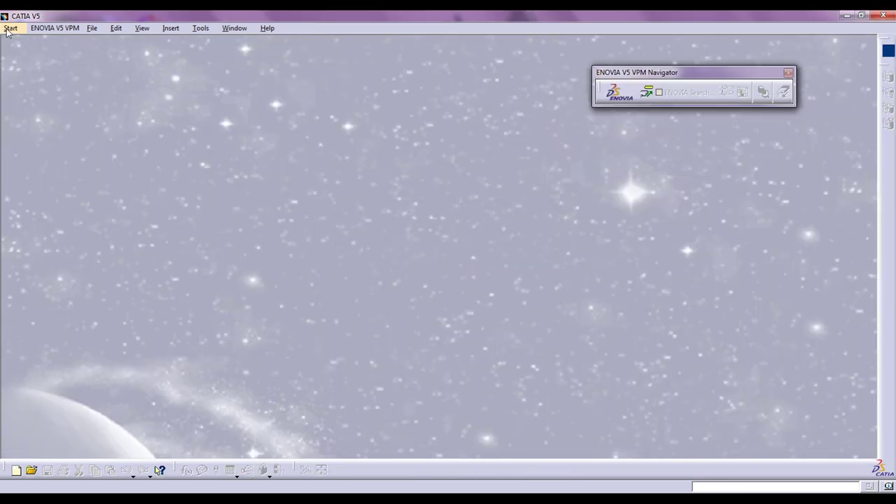
Step: Start a new part in Mechanical Design > Part Design, shown in isometric view
click(8, 31)
mouse_move(43, 54)
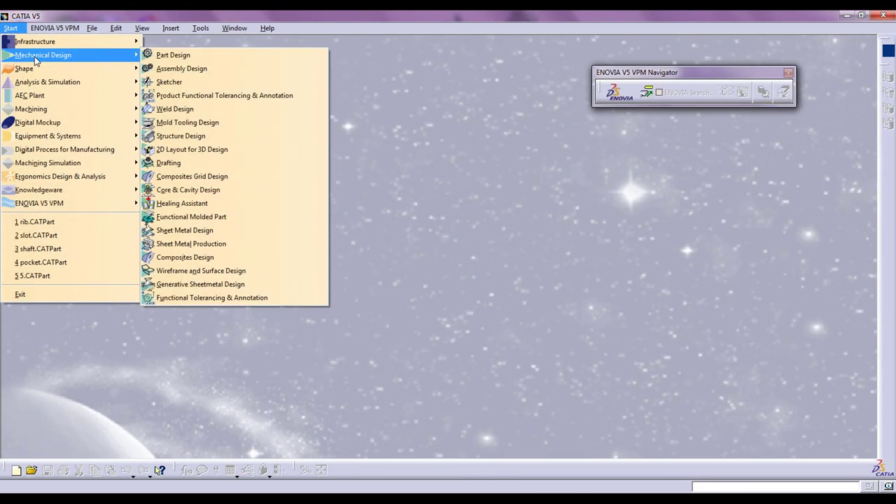
click(188, 58)
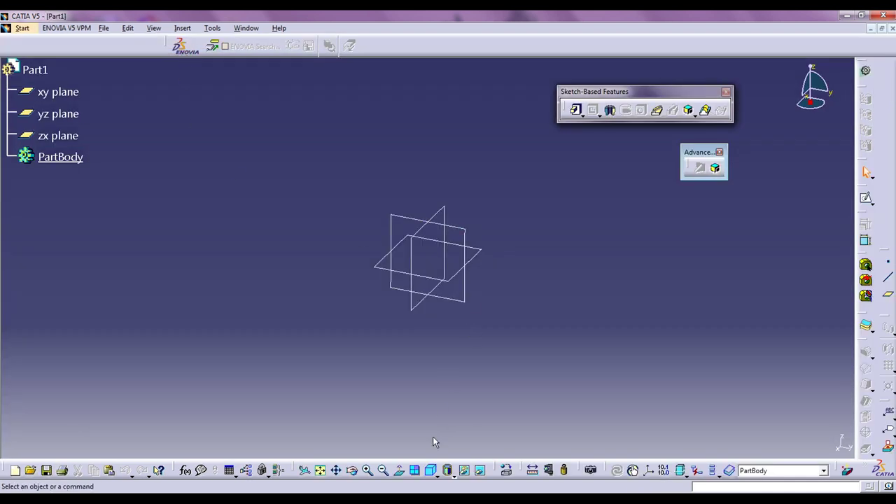
click(431, 471)
Step: Sketch a closed six-line L-shaped outline on the zx plane with the Profile tool, then exit
click(454, 222)
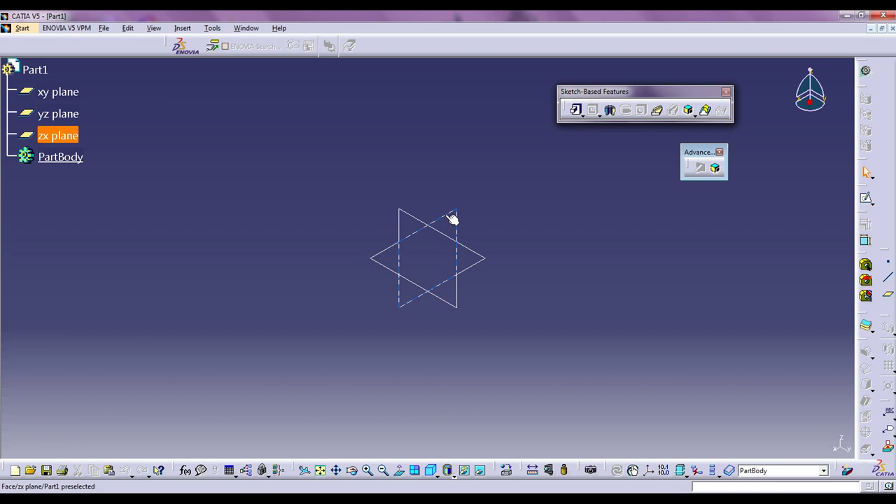
click(866, 198)
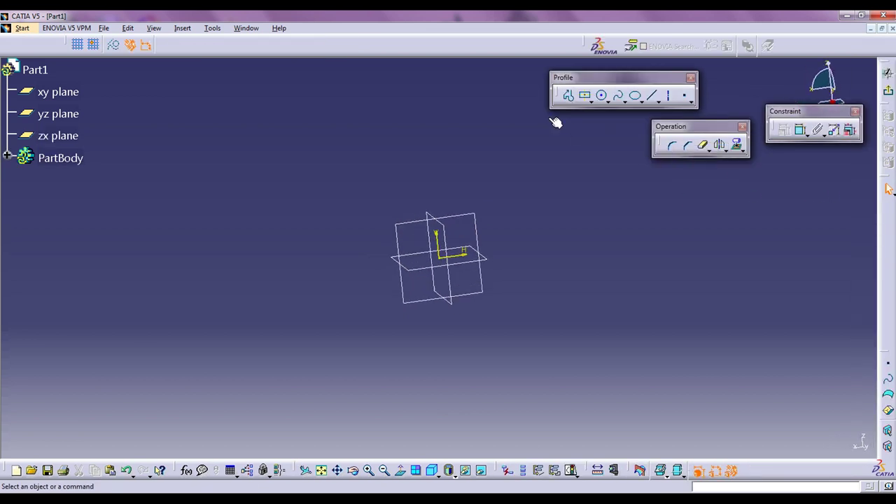
click(569, 96)
click(411, 117)
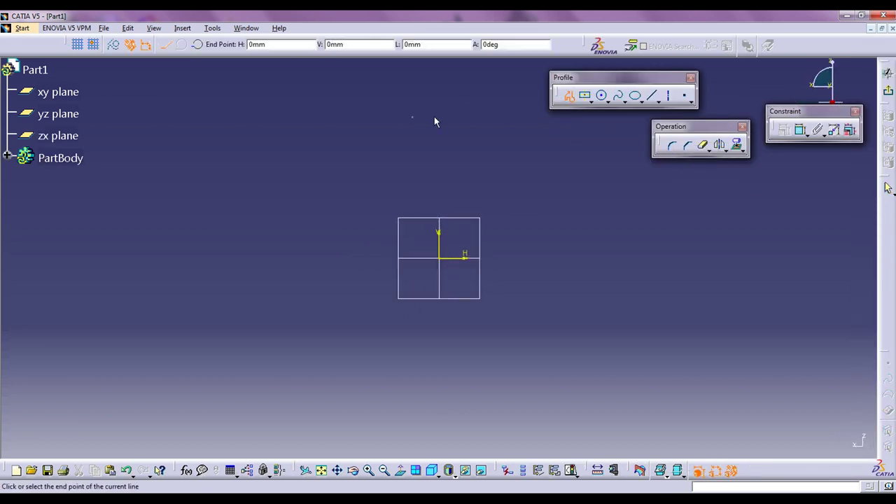
click(439, 117)
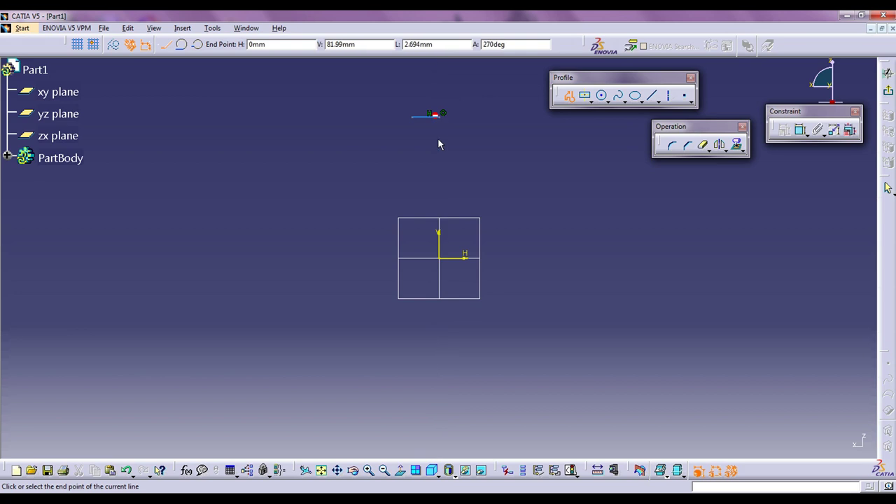
click(439, 258)
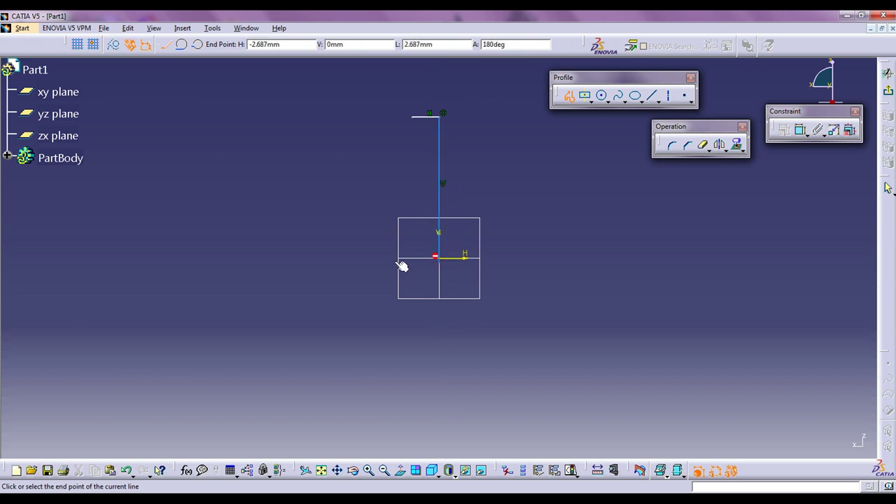
click(266, 258)
click(266, 236)
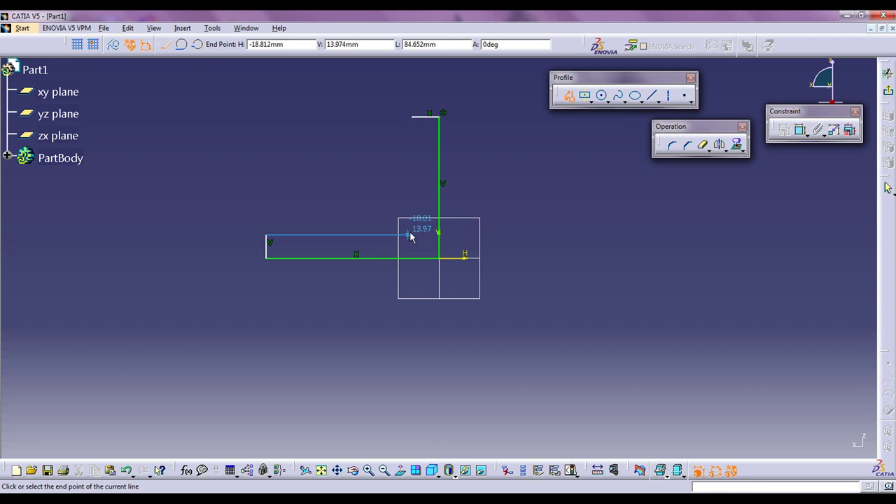
click(411, 235)
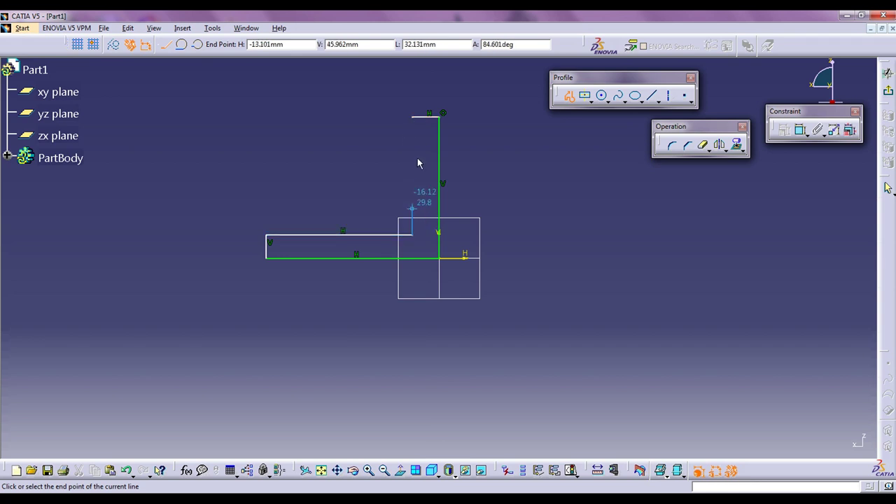
click(413, 119)
click(518, 172)
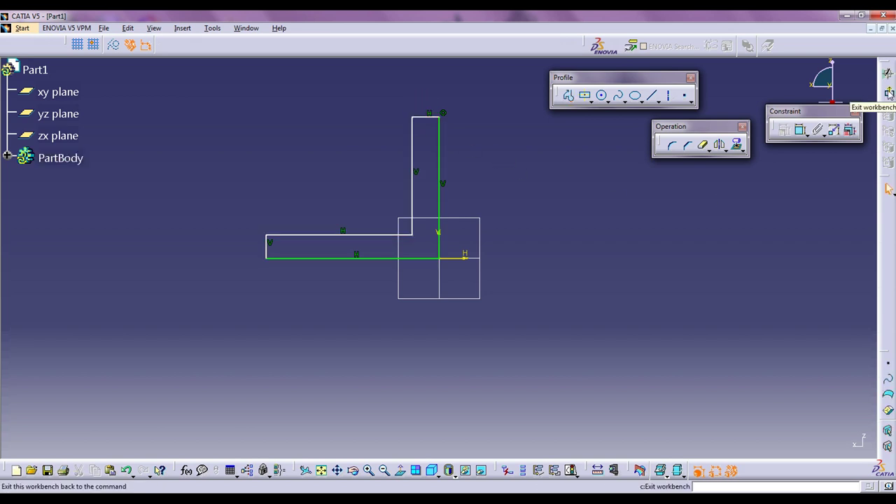
click(887, 73)
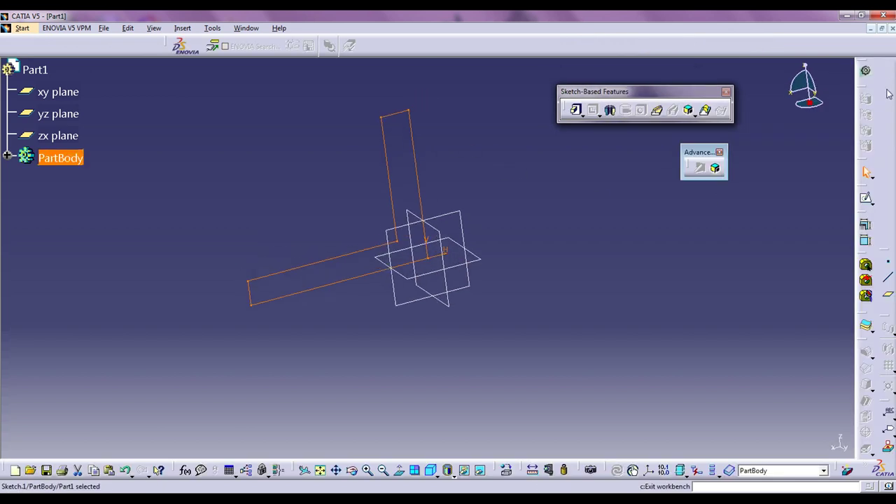
Step: Pad the L-shaped sketch 30 mm with Mirrored extent into a solid bracket
click(575, 112)
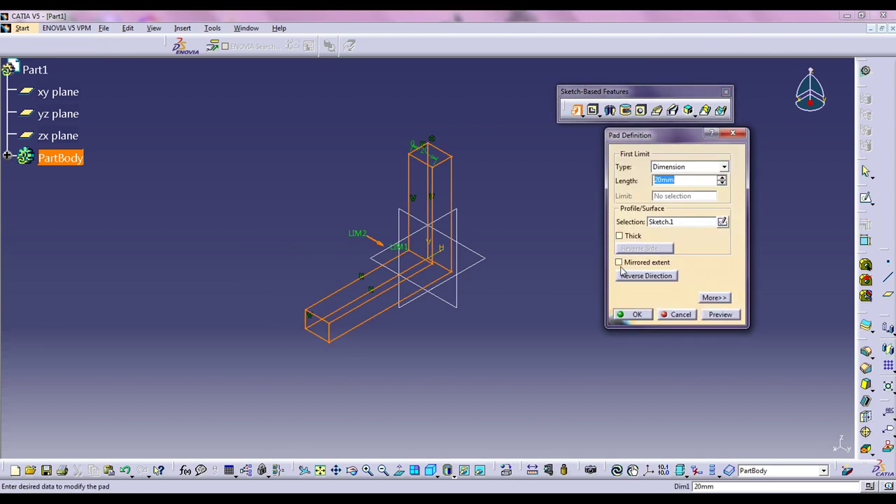
click(618, 263)
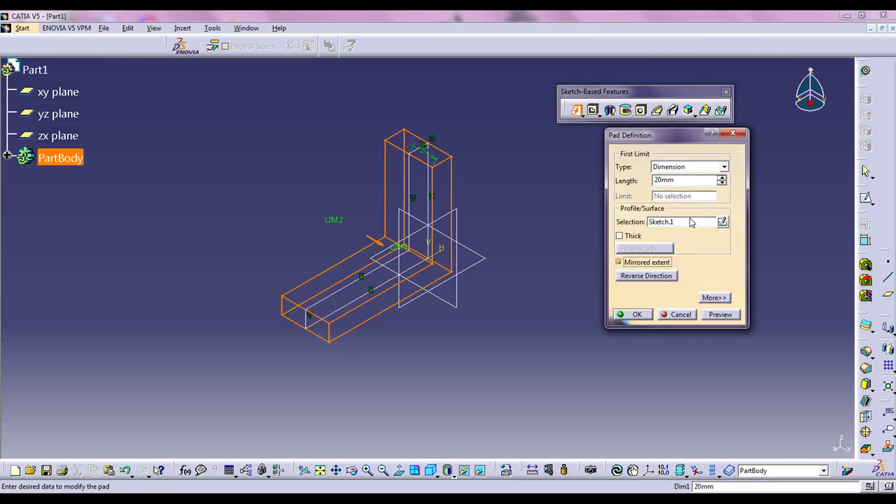
text(30)
click(720, 316)
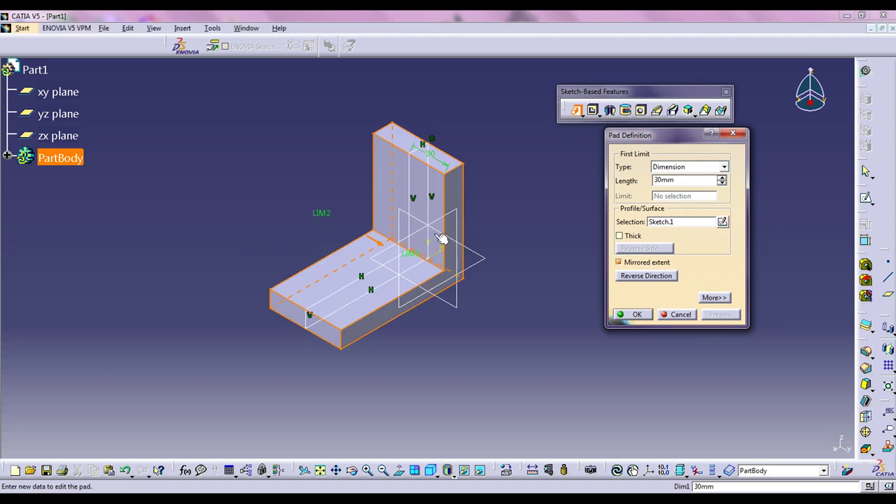
click(637, 315)
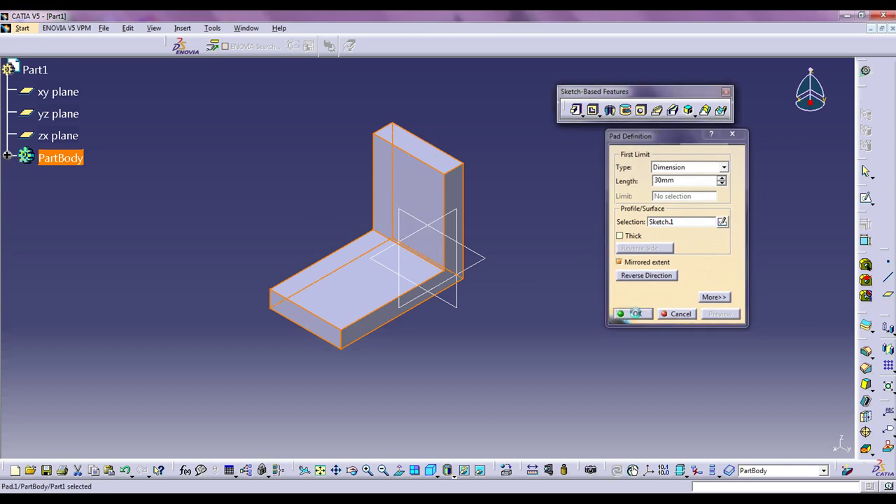
mouse_move(539, 260)
middle_down()
mouse_move(523, 245)
mouse_move(476, 283)
middle_up()
click(477, 283)
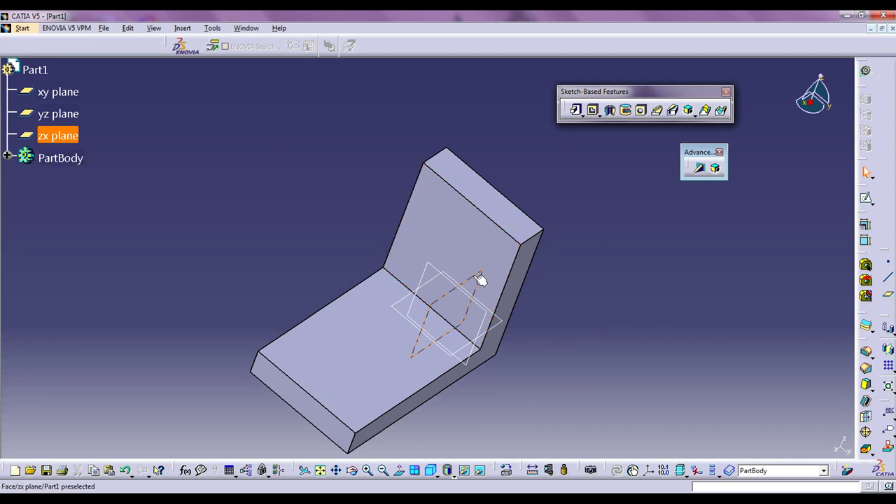
Step: In a new zx-plane sketch, draw a diagonal line from the upright's top to the lower left
click(866, 199)
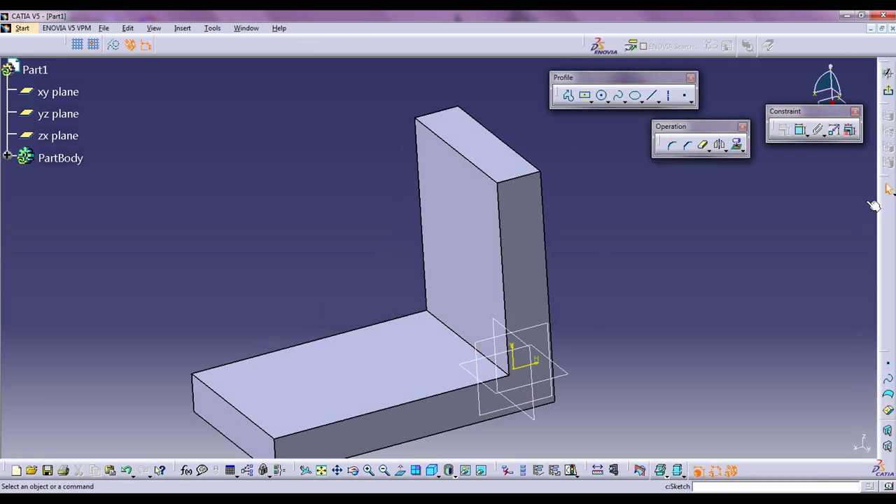
middle_drag(600, 280, 652, 224)
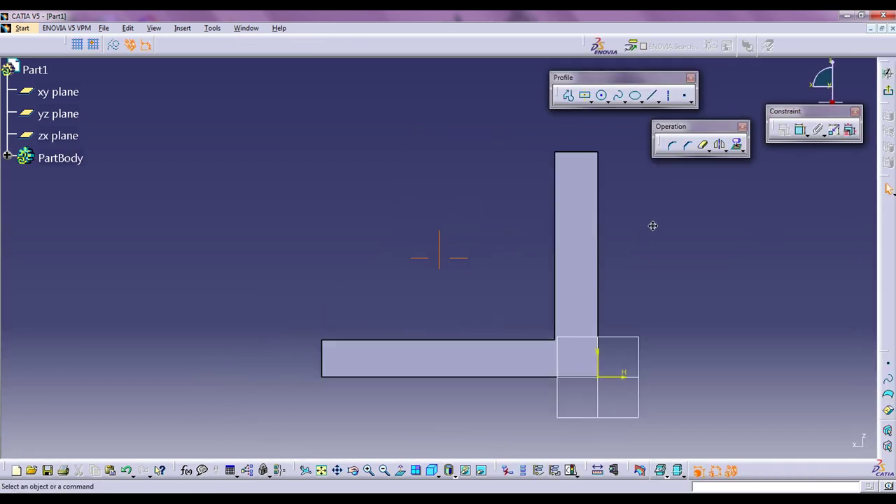
click(568, 96)
middle_drag(547, 165, 540, 202)
click(553, 152)
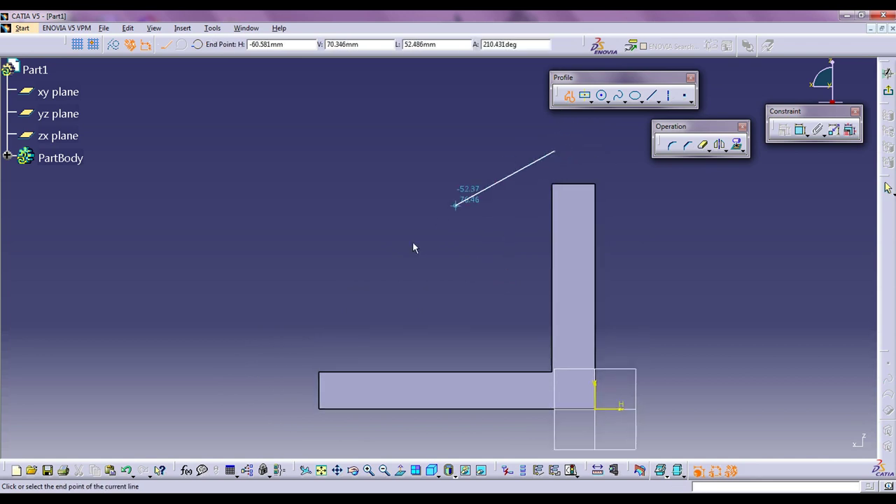
click(302, 366)
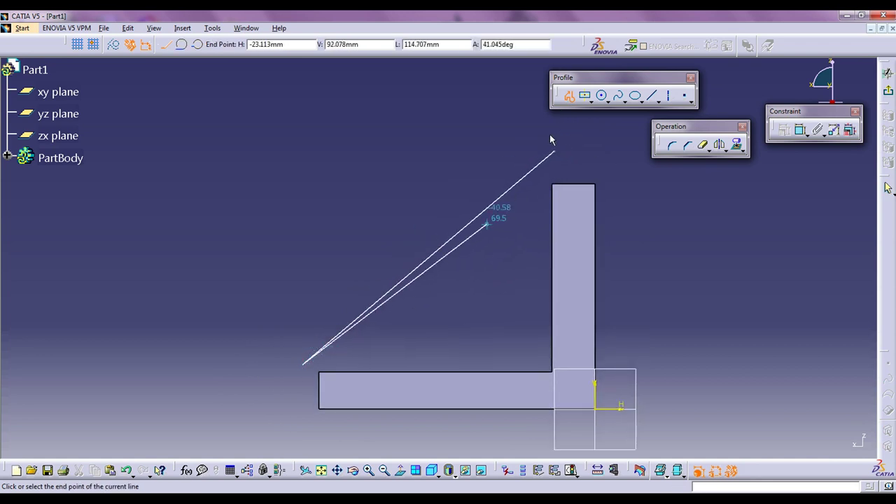
click(570, 96)
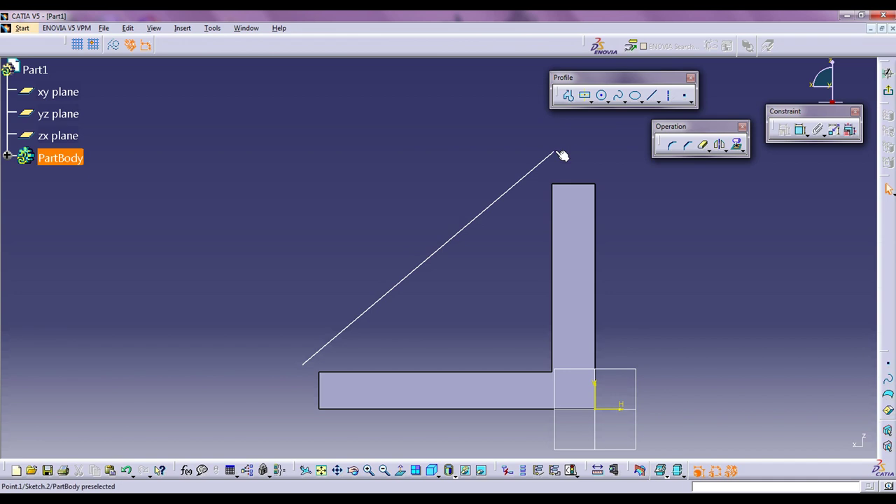
Step: Make the line's upper endpoint coincident with the top corner of the upright leg
click(782, 130)
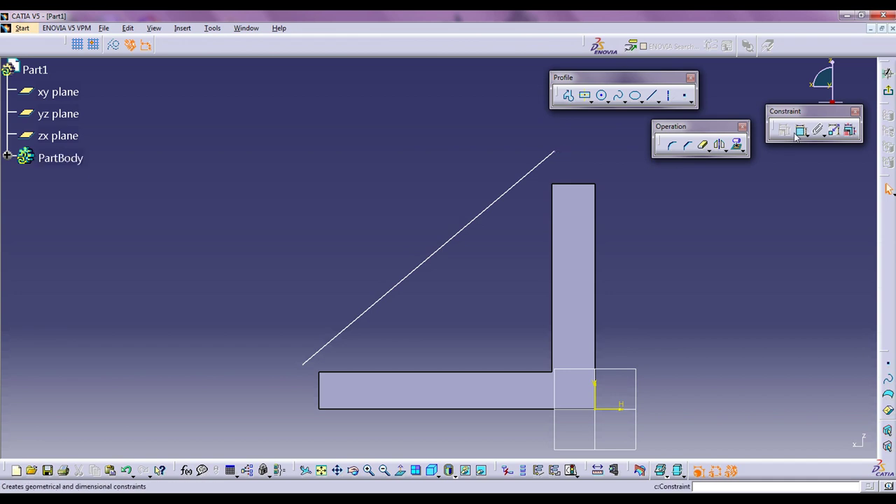
click(560, 154)
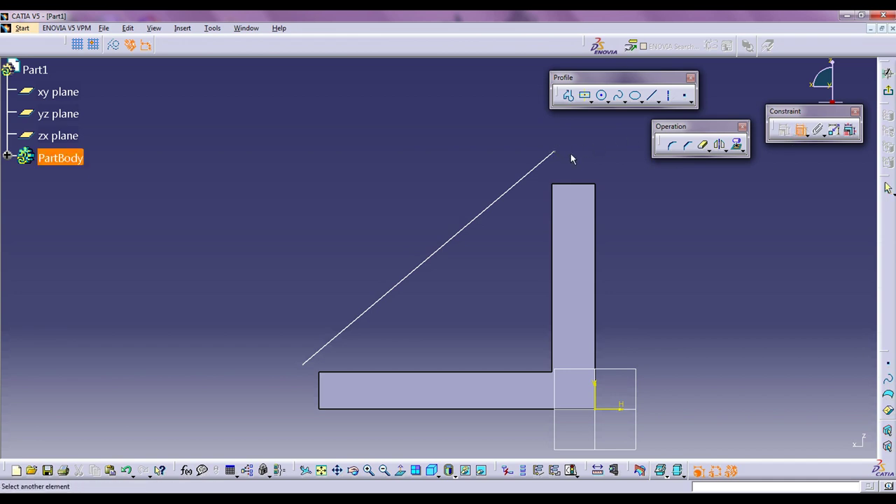
click(552, 202)
right_click(517, 138)
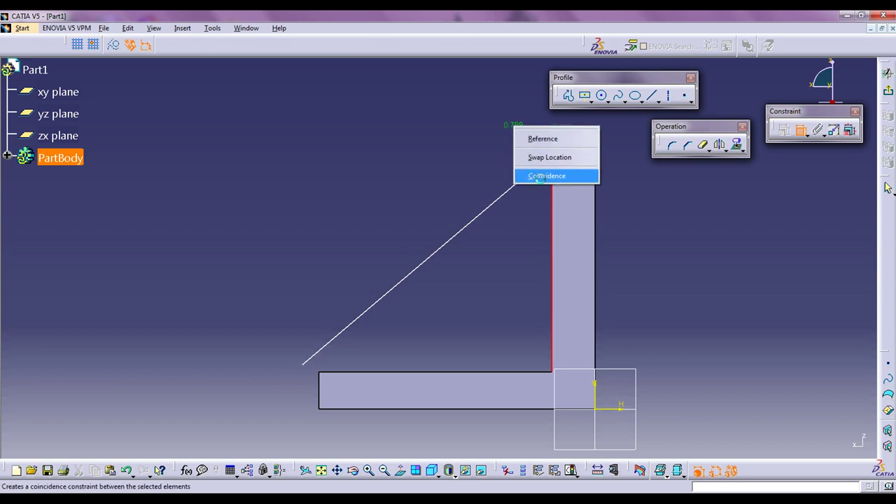
click(541, 175)
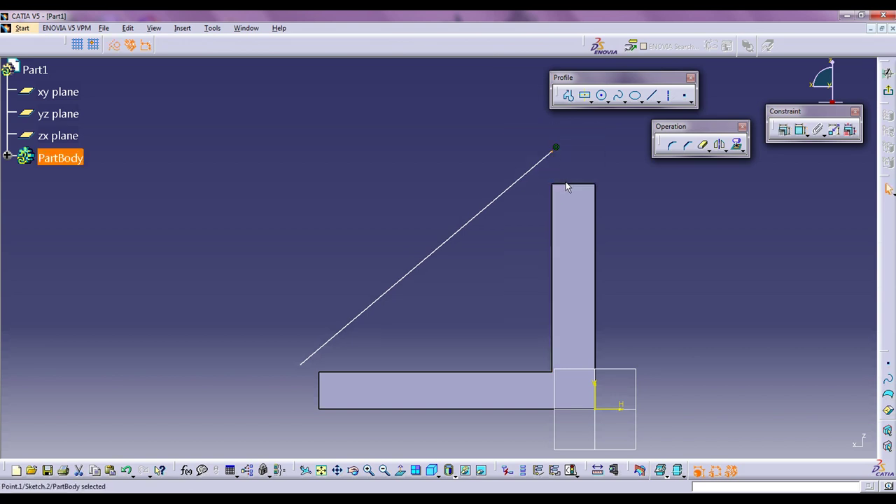
click(573, 185)
click(800, 130)
click(558, 151)
right_click(626, 172)
click(650, 200)
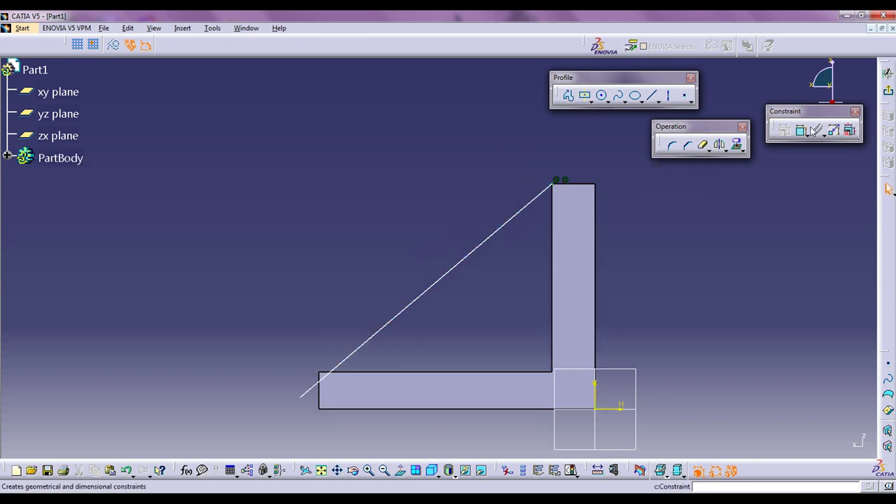
Step: Make the lower endpoint coincident with the horizontal leg's top-left corner, then exit the sketch
click(800, 130)
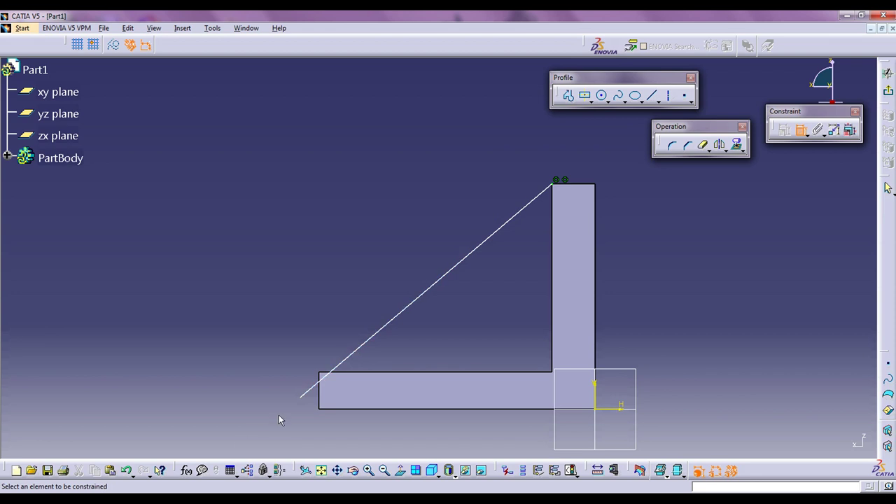
click(301, 399)
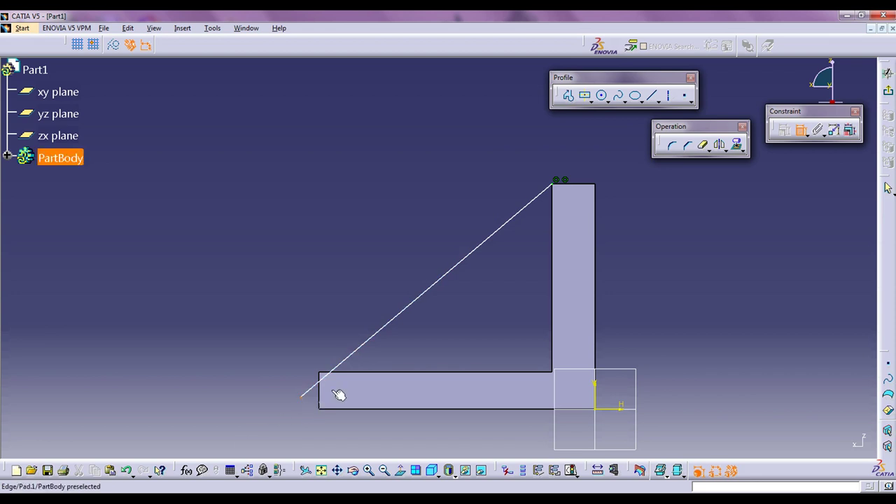
click(363, 373)
right_click(357, 305)
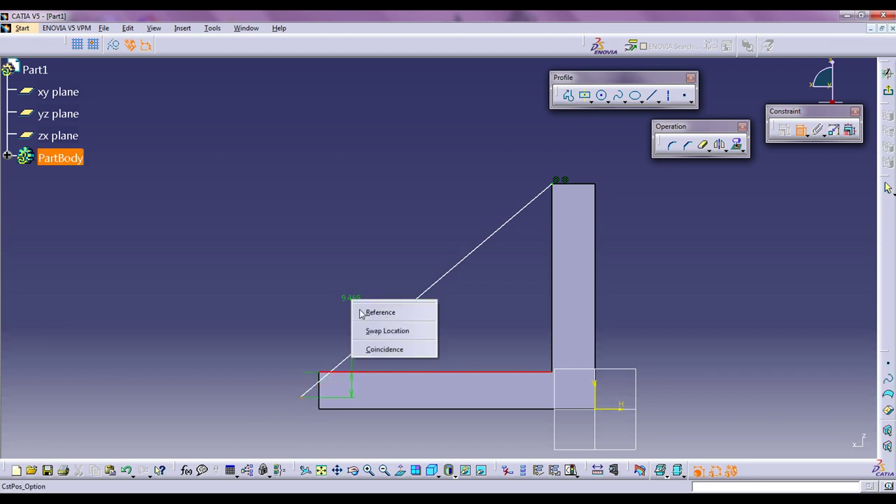
click(384, 350)
click(303, 371)
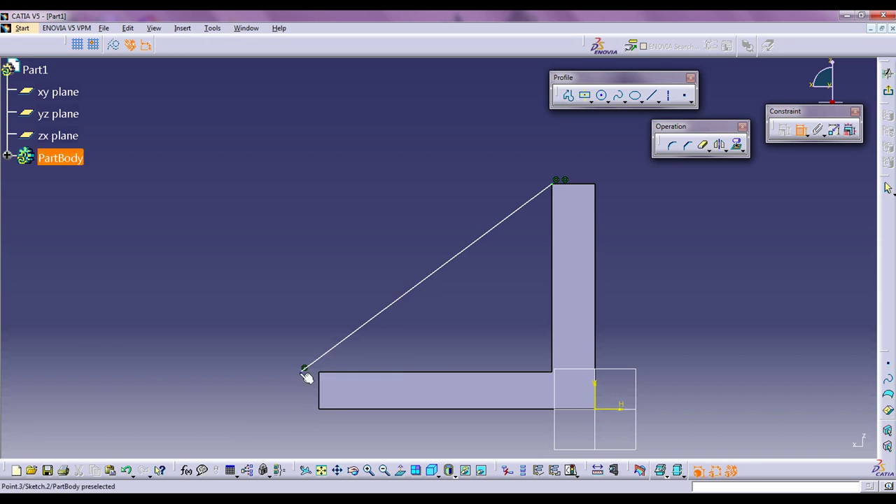
click(319, 390)
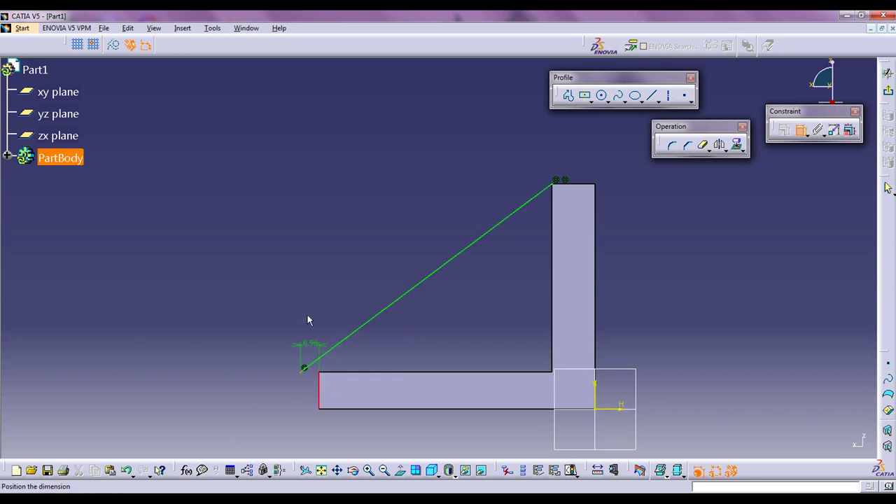
right_click(303, 293)
click(341, 345)
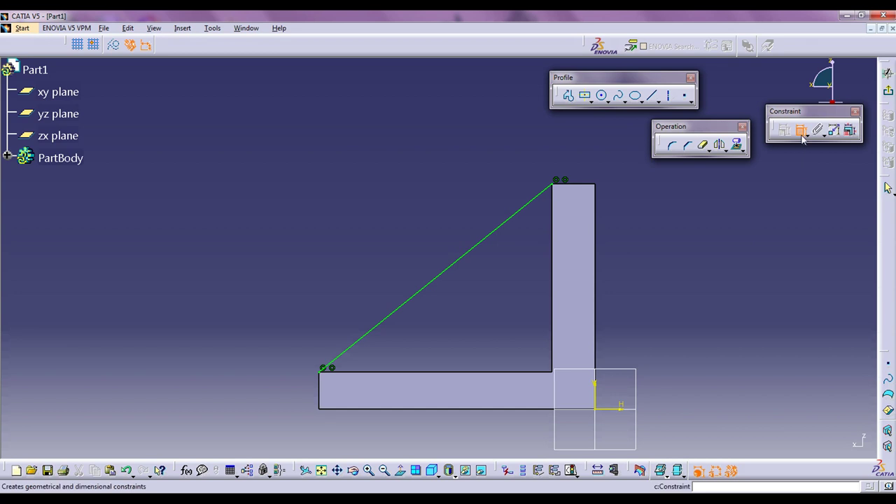
click(889, 93)
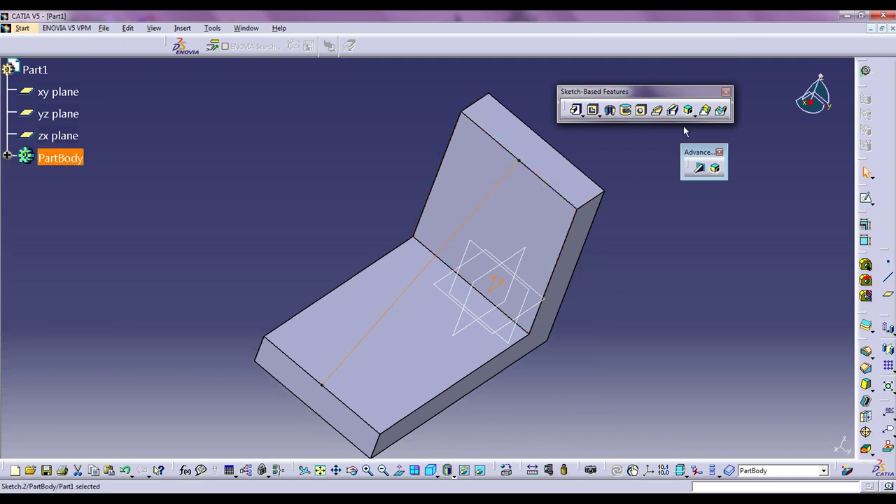
Step: Create a 5 mm Stiffener from Sketch.2, without Neutral Fiber and in reversed direction
click(702, 170)
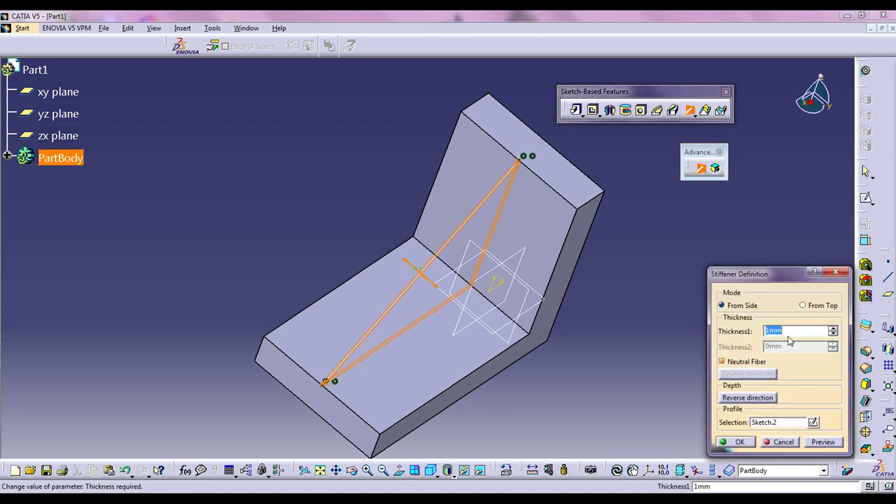
text(5)
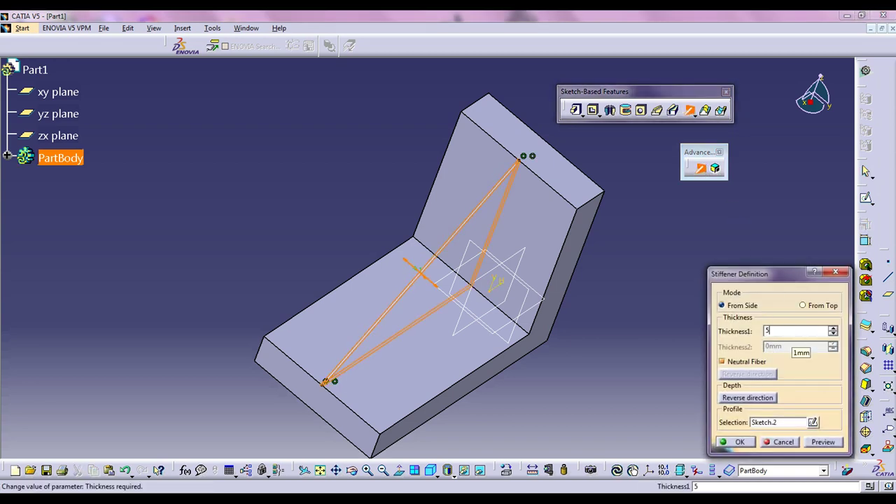
click(834, 446)
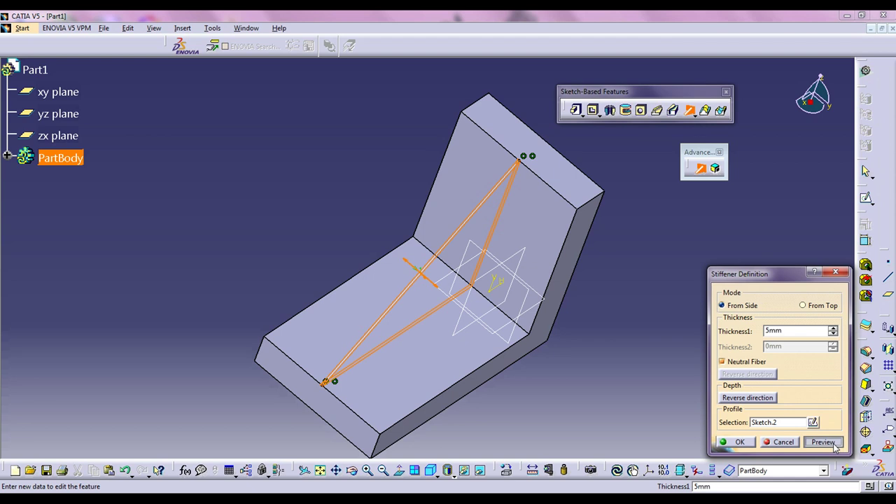
middle_drag(336, 212, 368, 236)
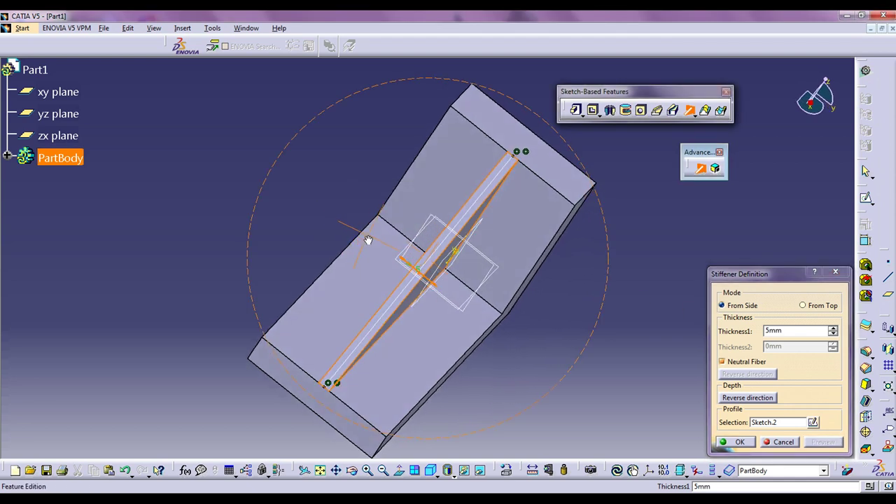
click(744, 365)
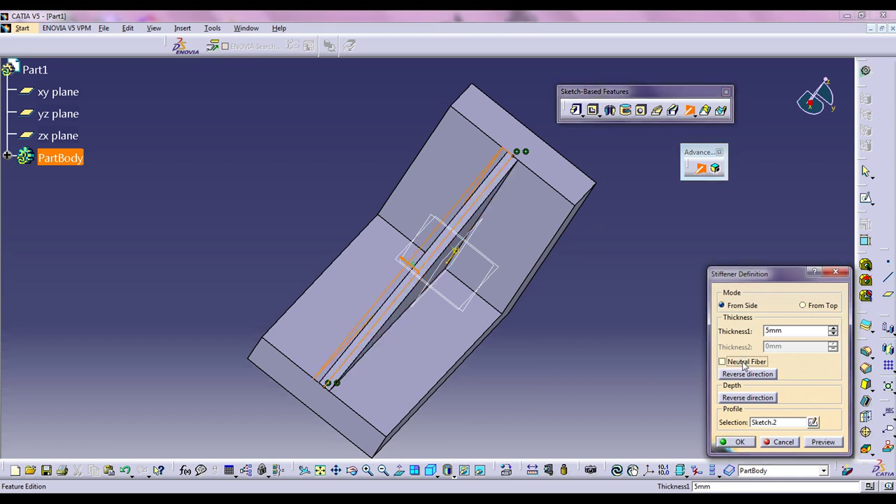
click(831, 443)
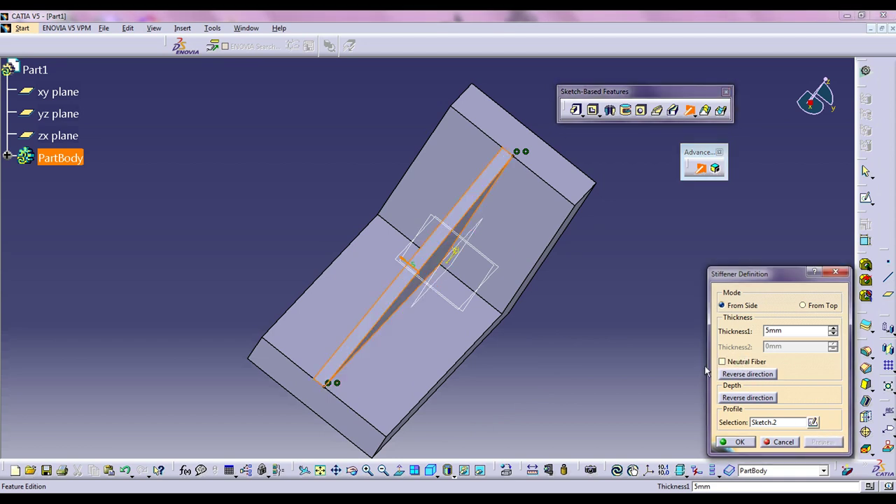
click(748, 374)
click(823, 442)
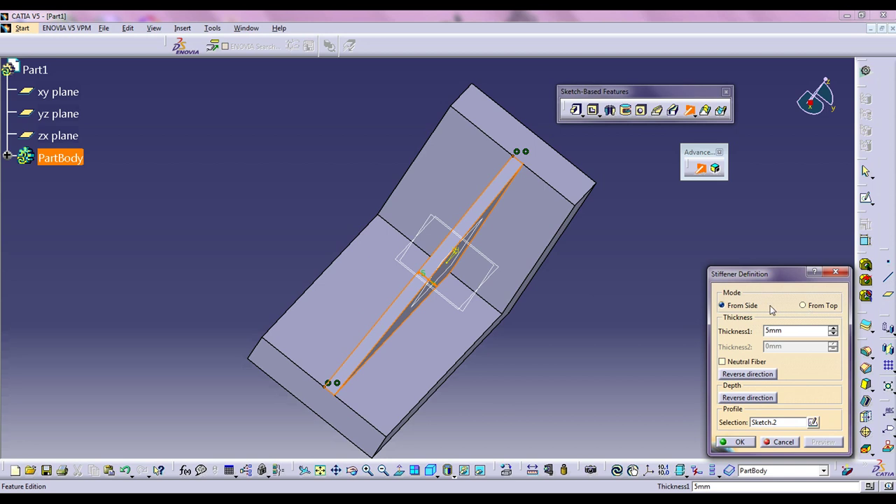
click(739, 443)
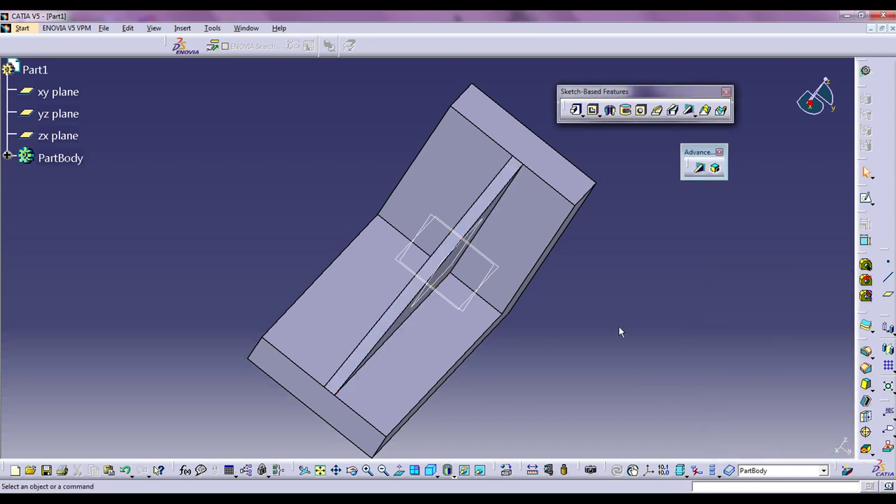
middle_drag(547, 281, 507, 304)
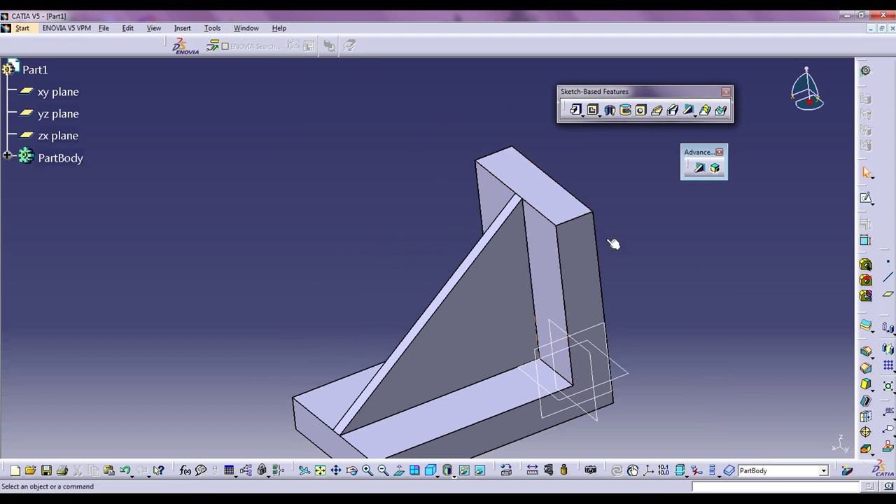
Step: Start a new Part Design part and open a sketch on the xy plane
click(22, 29)
mouse_move(54, 54)
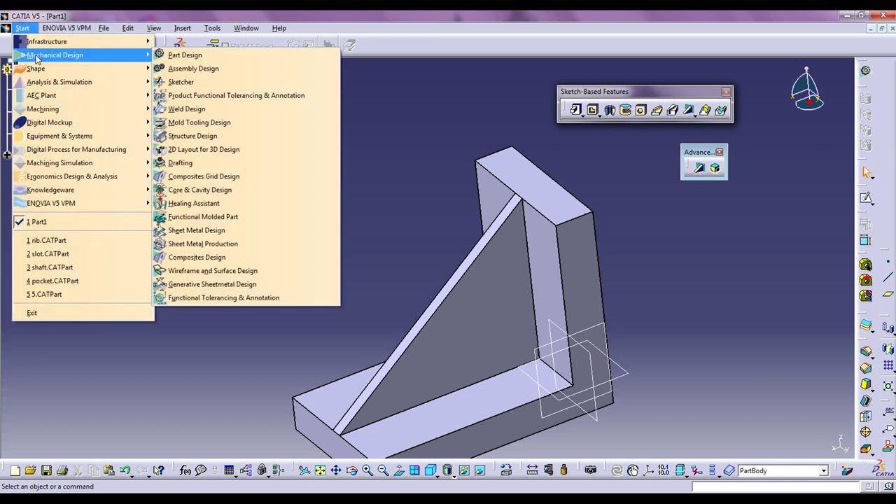
click(176, 59)
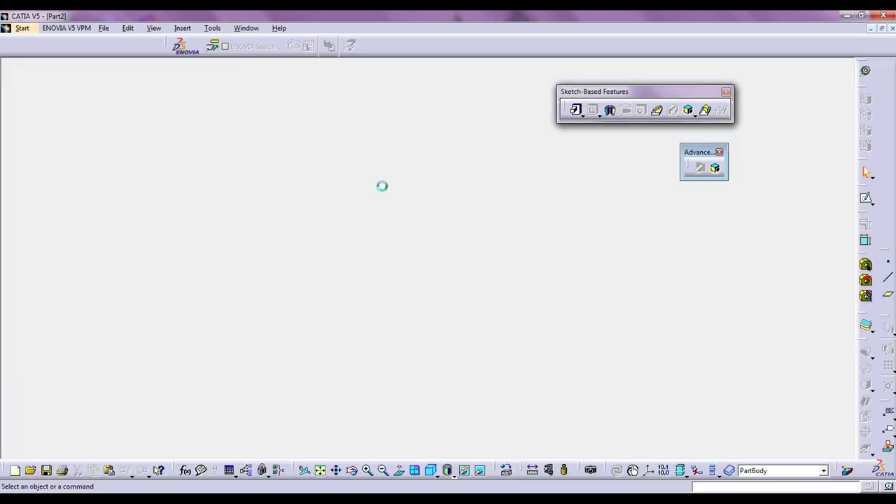
click(478, 252)
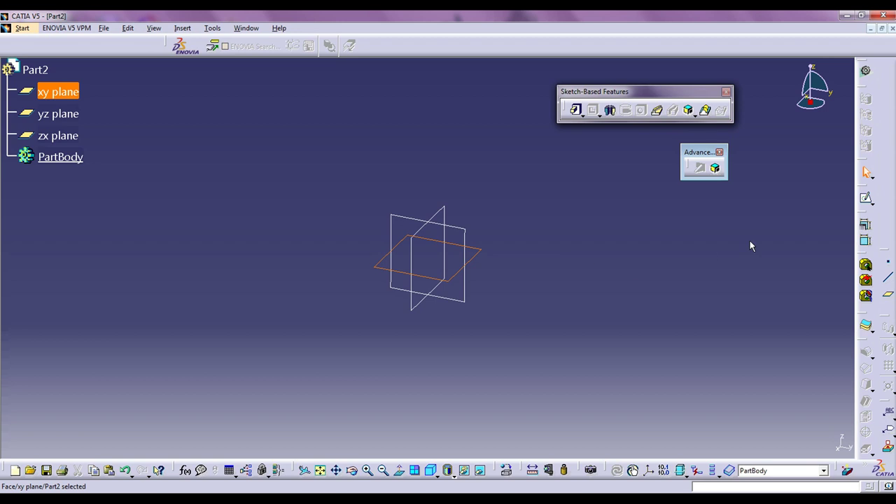
click(865, 198)
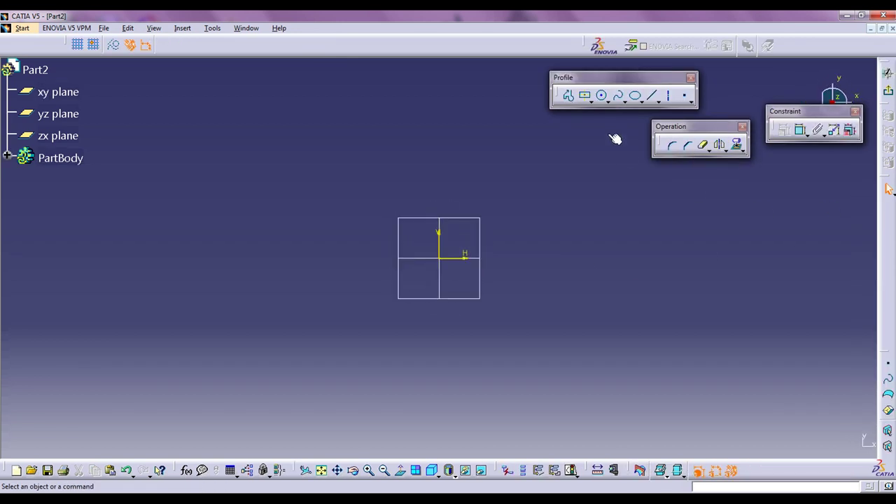
Step: Draw a centered rectangle and a circle, both centred on the origin, then exit the sketch
click(586, 98)
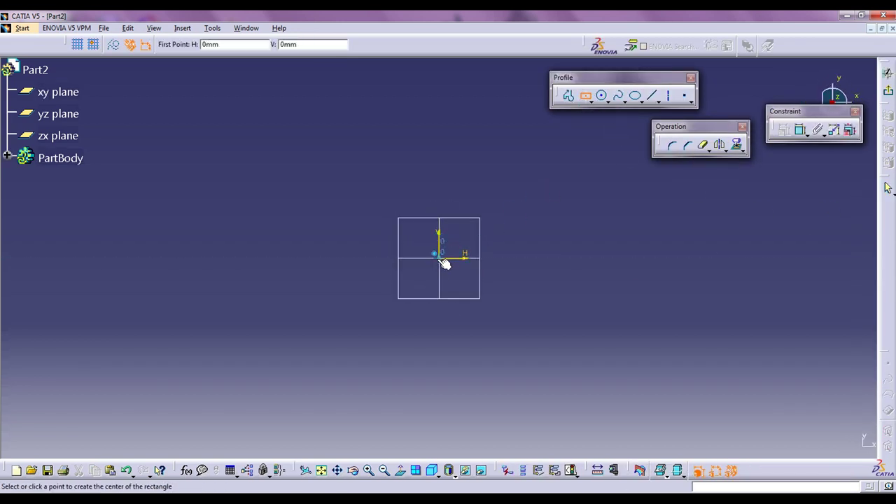
click(439, 257)
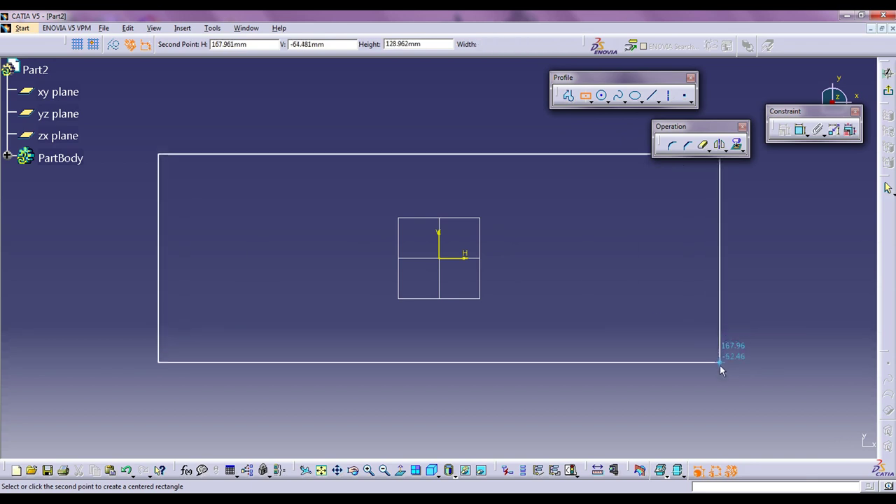
click(693, 372)
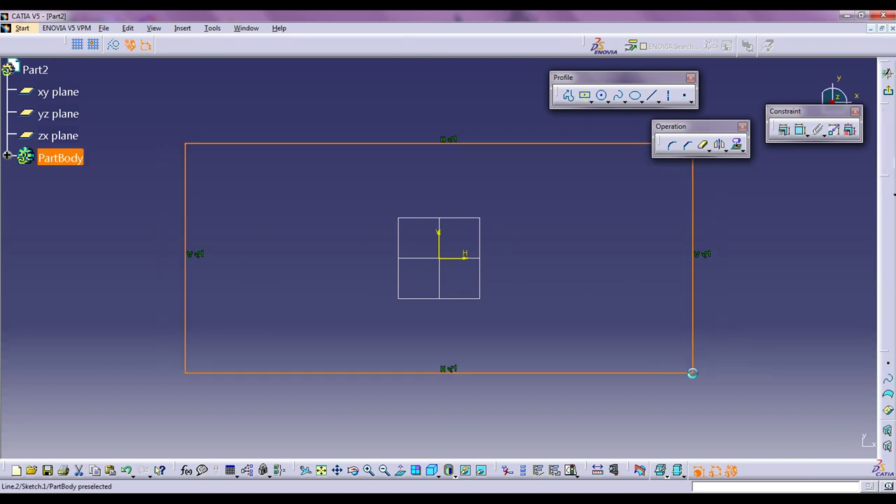
click(601, 95)
click(439, 257)
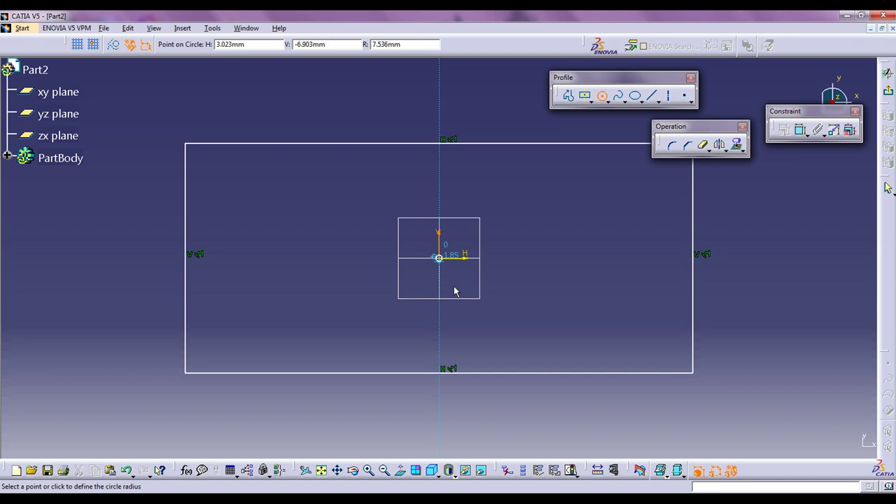
click(461, 336)
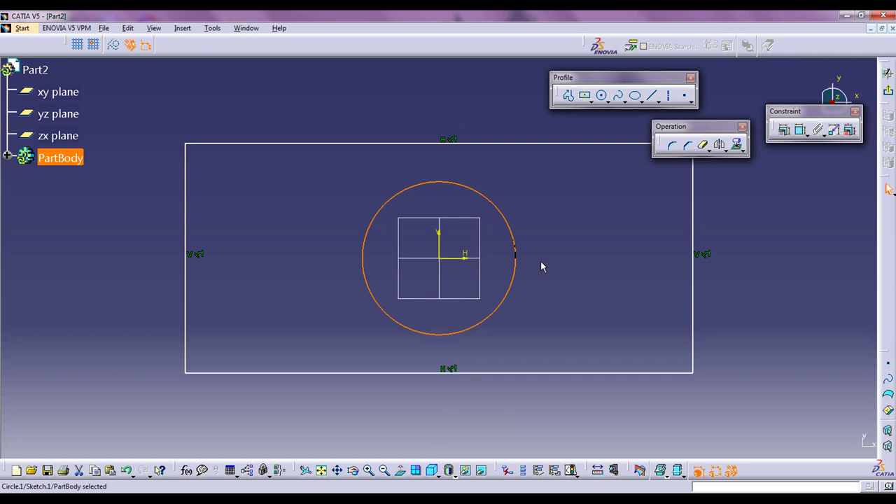
click(888, 95)
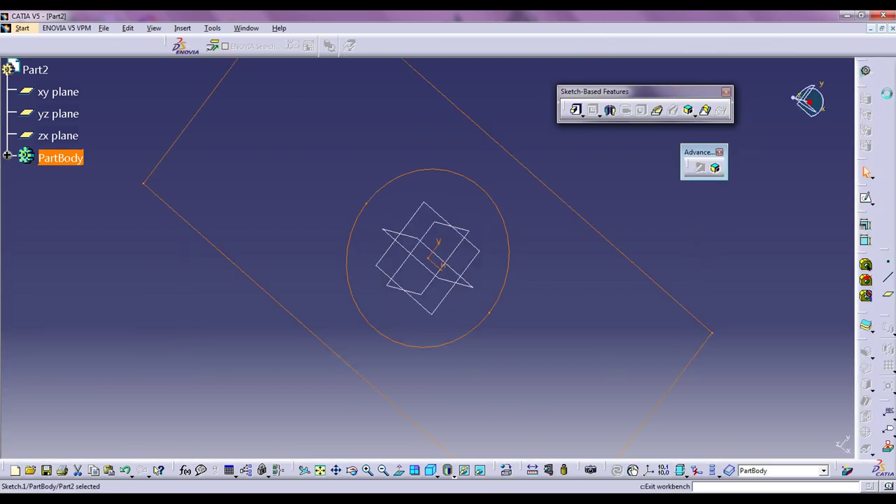
Step: Multi-pad the sketch with the circle domain at 60 mm and the rectangle domain at 10 mm
click(580, 115)
click(632, 125)
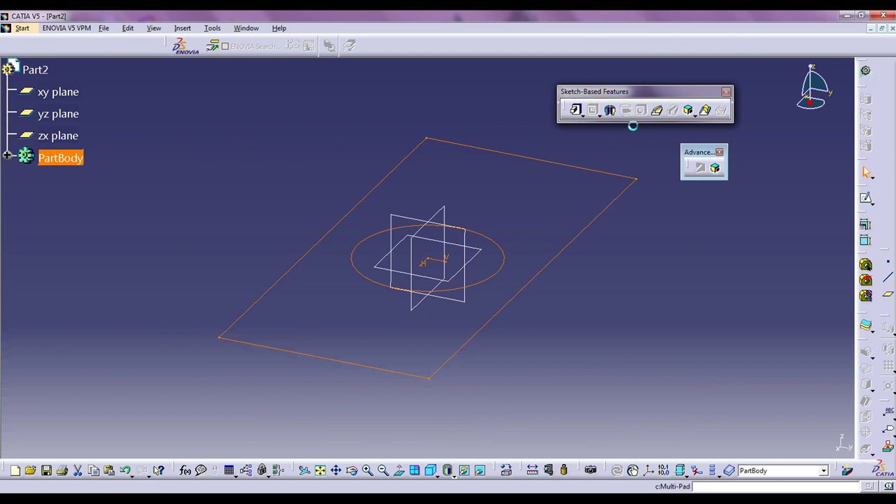
click(780, 350)
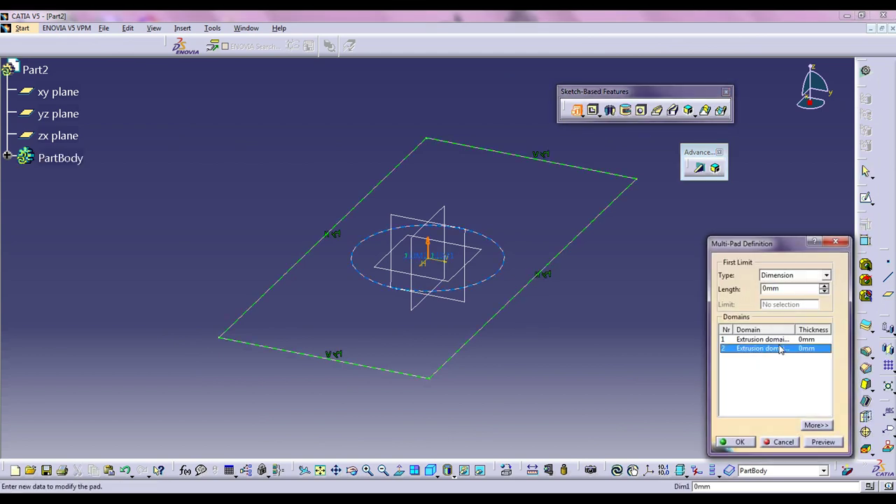
double_click(798, 289)
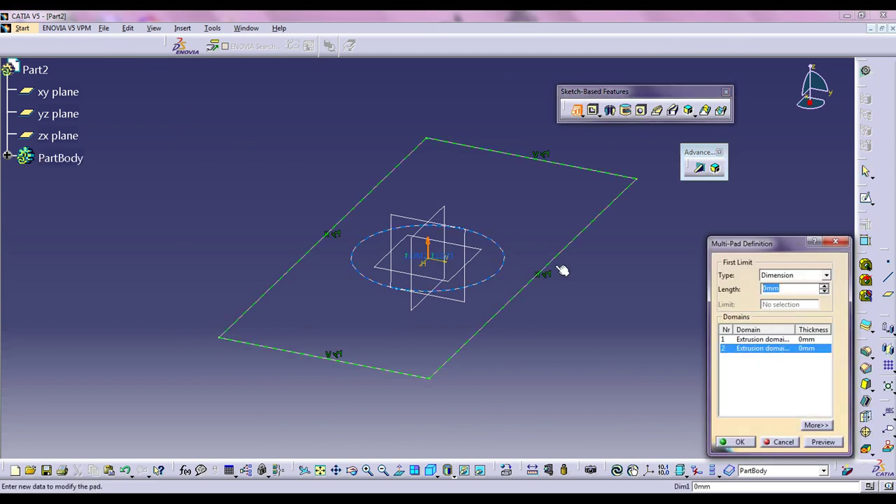
text(60)
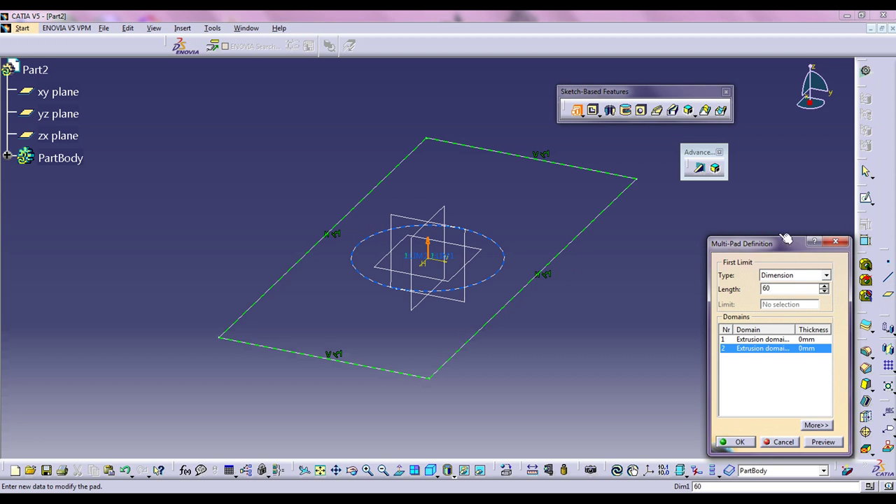
click(772, 339)
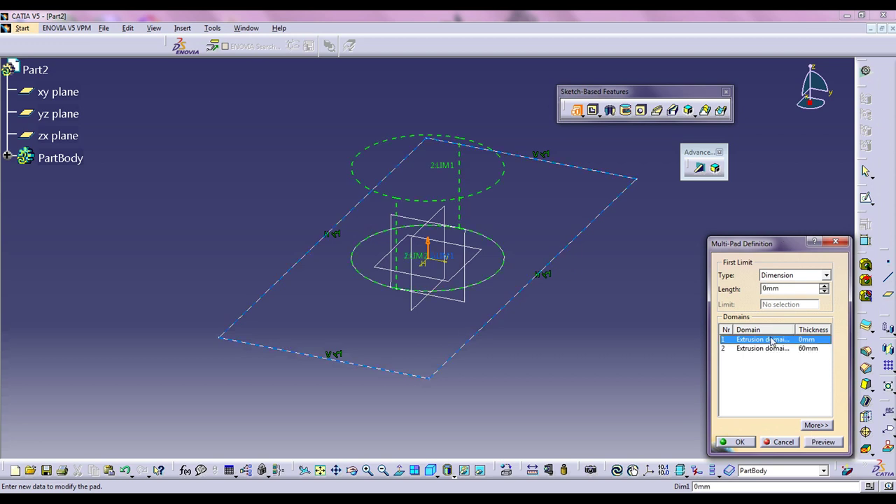
text(10)
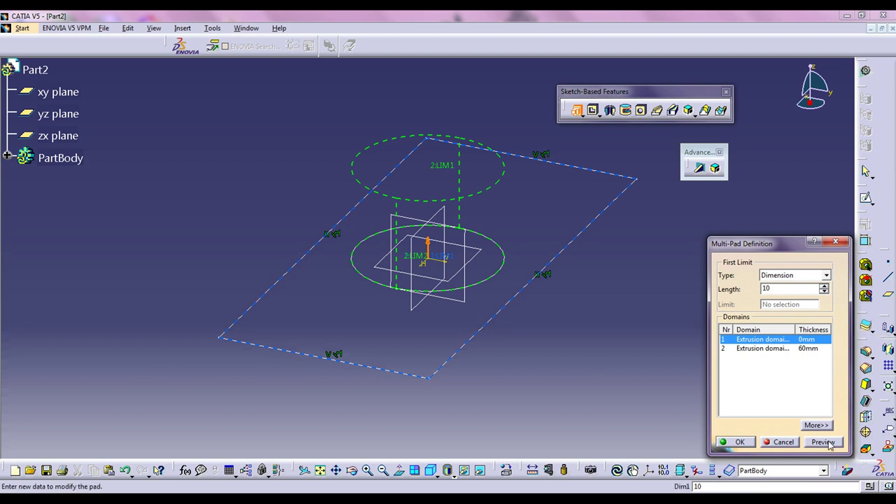
click(824, 442)
click(746, 443)
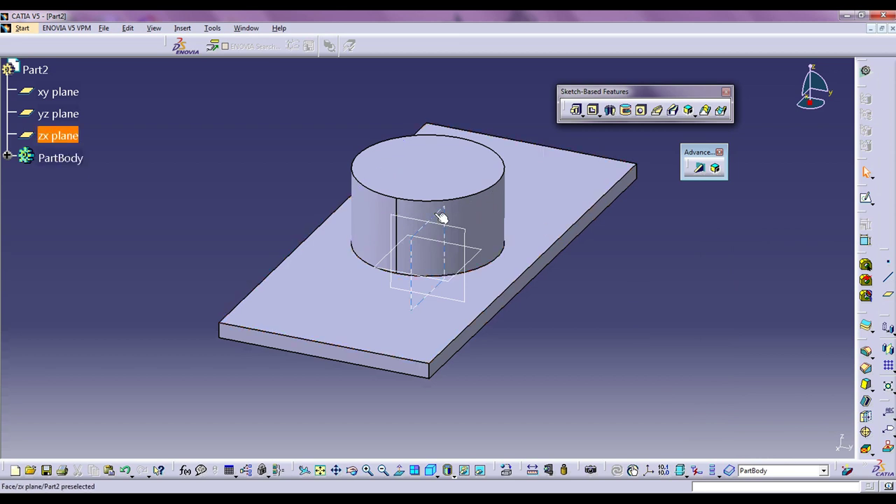
click(443, 218)
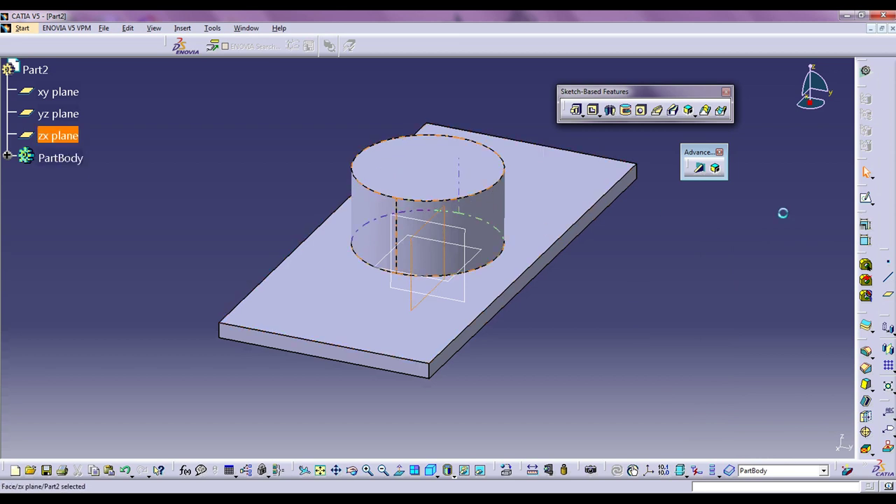
Step: Open a zx-plane sketch and project the cylinder's 3D silhouette edges into it
click(866, 198)
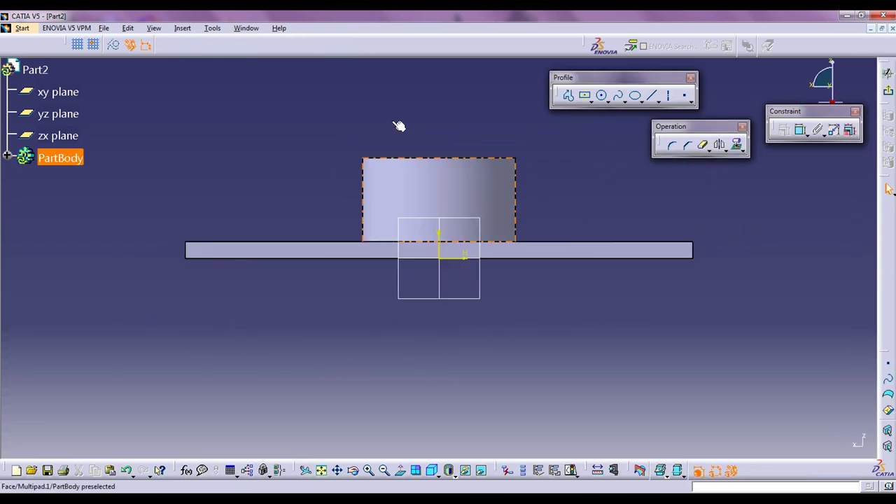
click(568, 97)
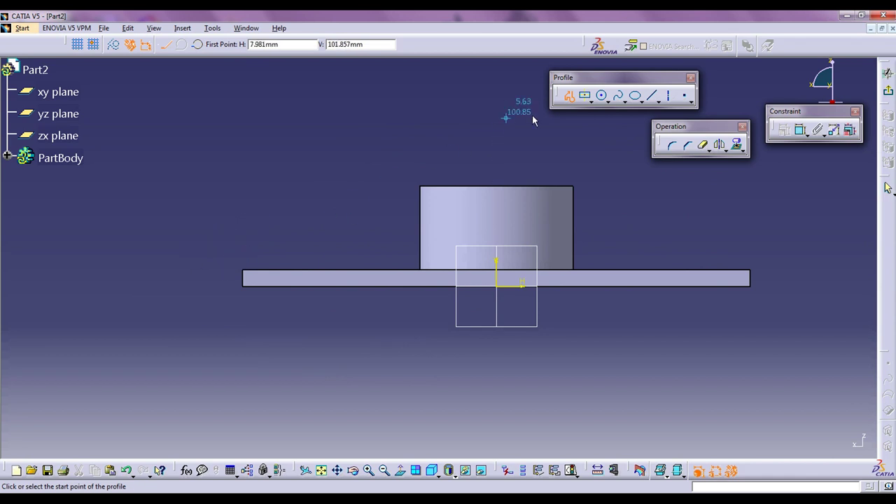
click(568, 96)
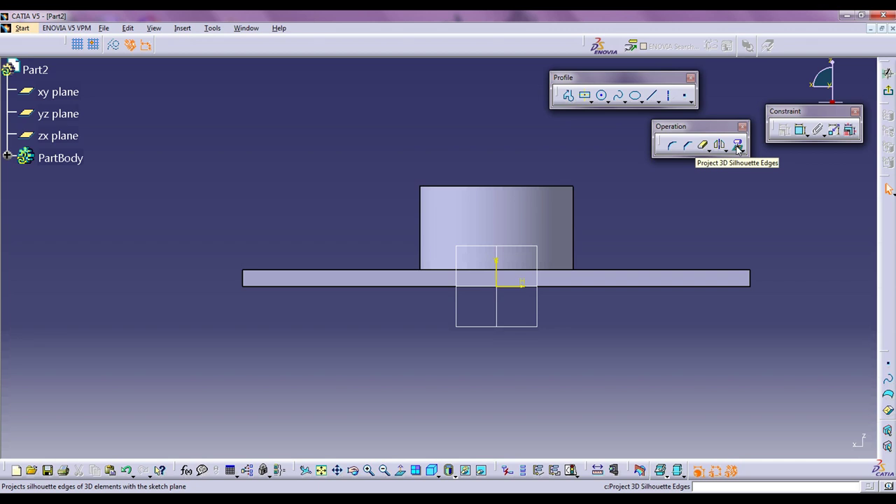
click(738, 147)
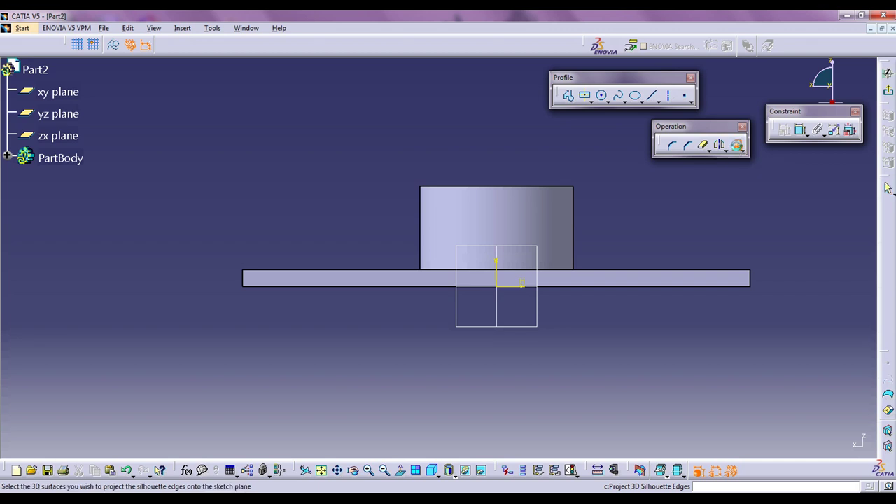
click(583, 201)
key(Return)
click(425, 185)
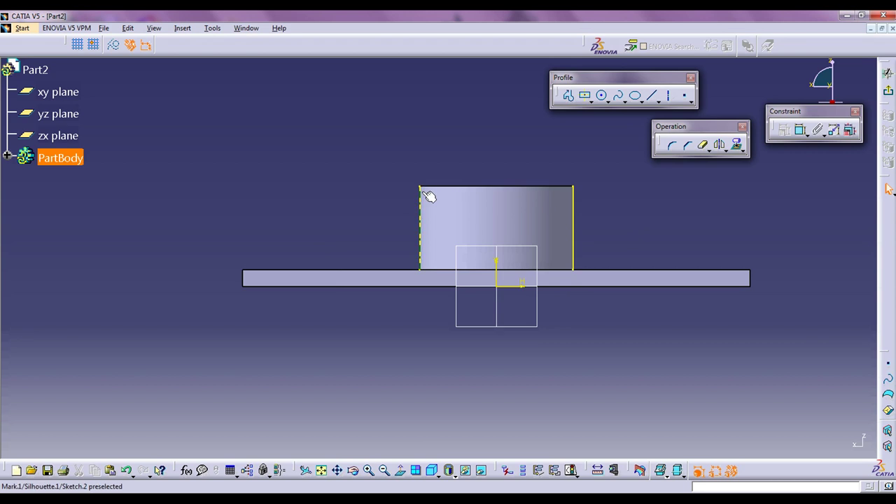
Step: Draw a sloped line from left of the plate up to the cylinder's top-left corner
click(567, 95)
click(195, 275)
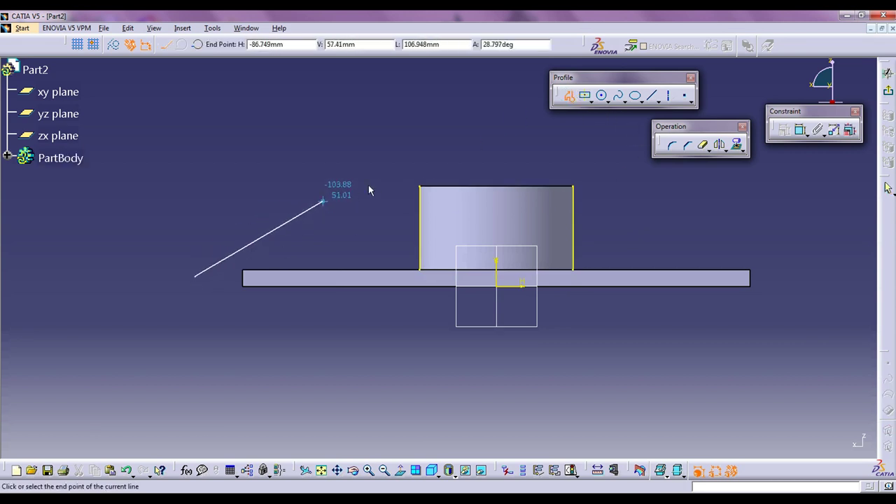
click(419, 188)
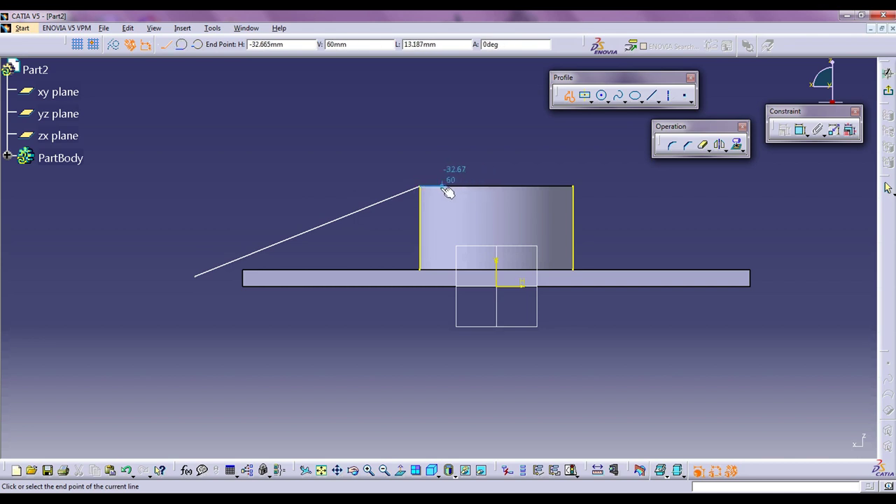
click(434, 186)
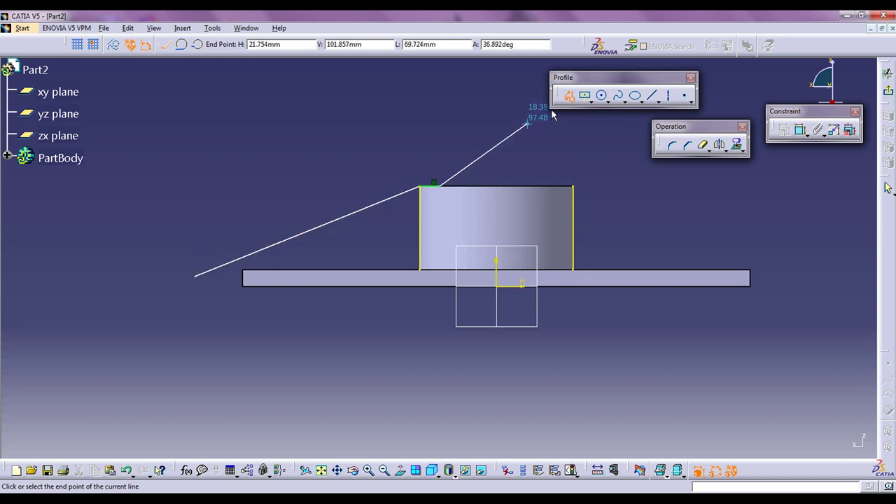
key(Escape)
click(488, 133)
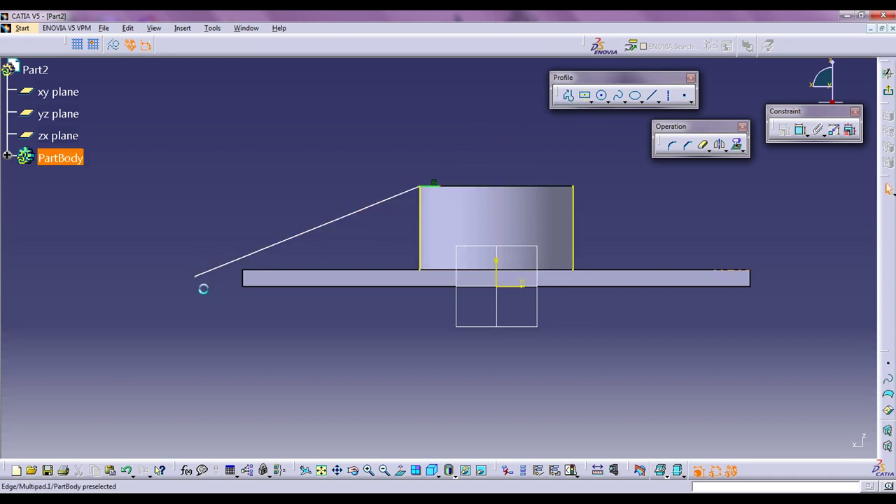
click(799, 130)
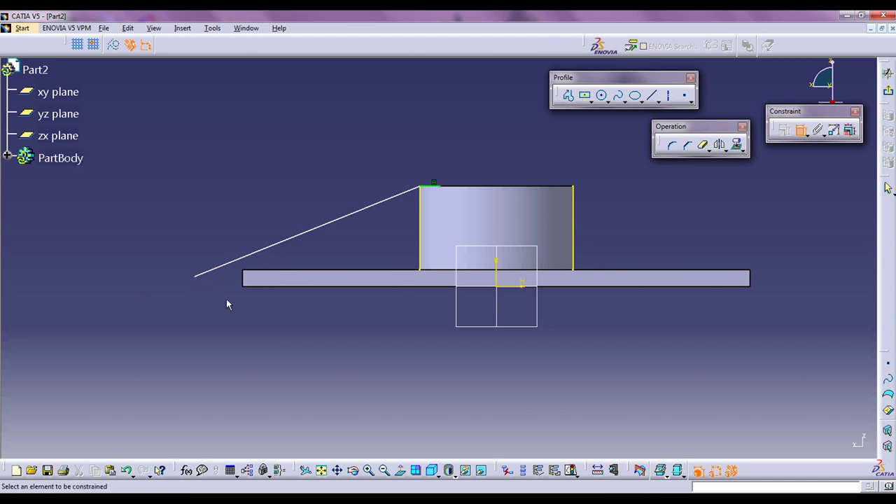
Step: Make the sloped line's lower endpoint coincident with the plate's top edge
click(280, 273)
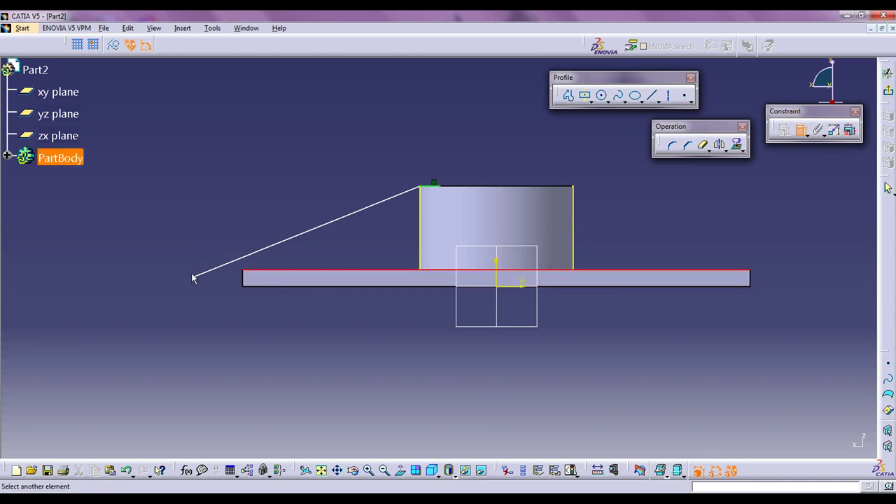
click(196, 281)
right_click(240, 204)
click(270, 254)
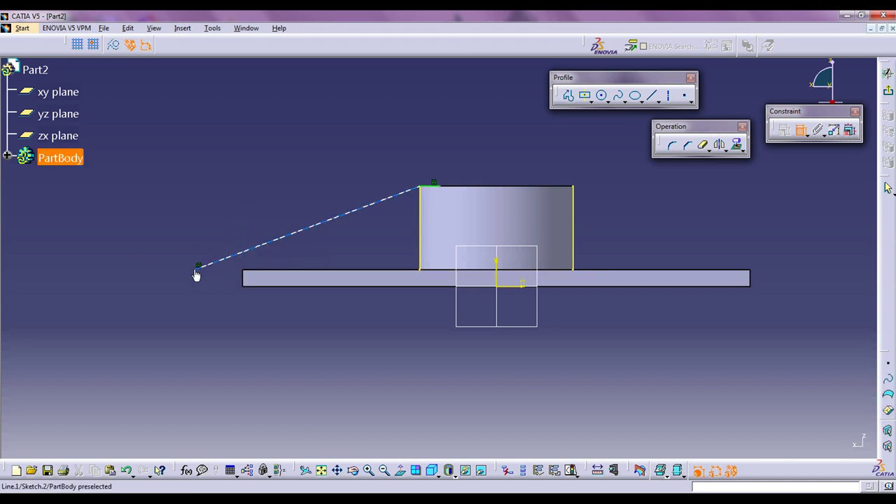
click(197, 272)
click(244, 280)
right_click(224, 198)
click(264, 246)
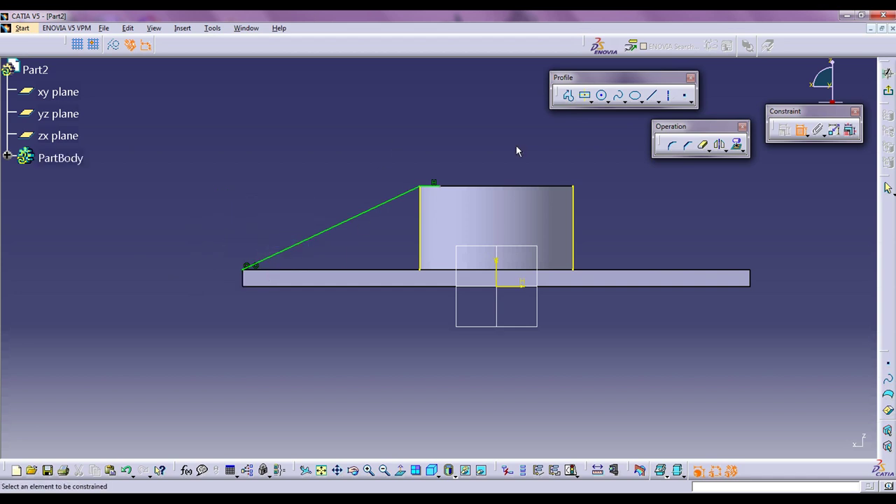
click(801, 130)
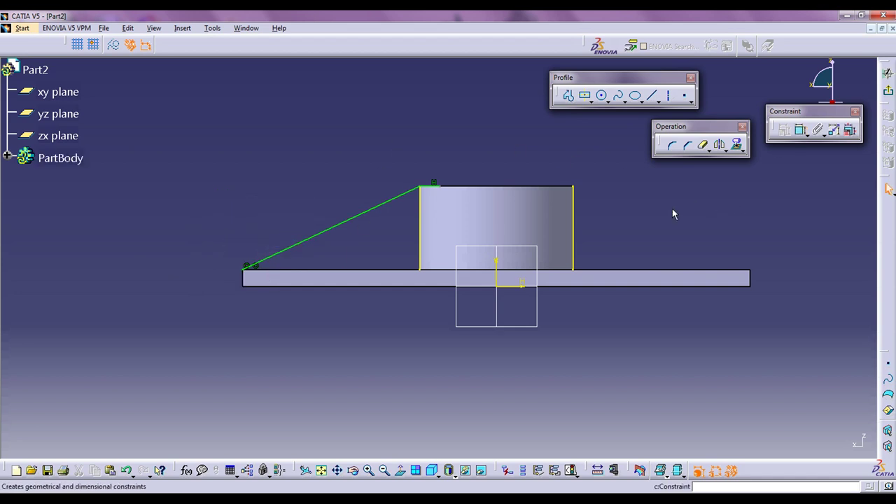
Step: Turn both projected cylinder silhouette edges into construction lines and exit the sketch
click(575, 251)
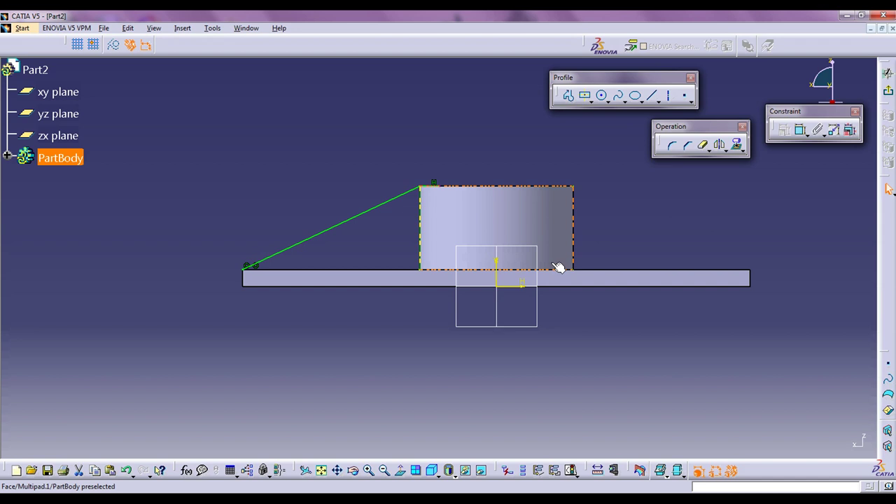
ctrl+click(421, 229)
click(114, 47)
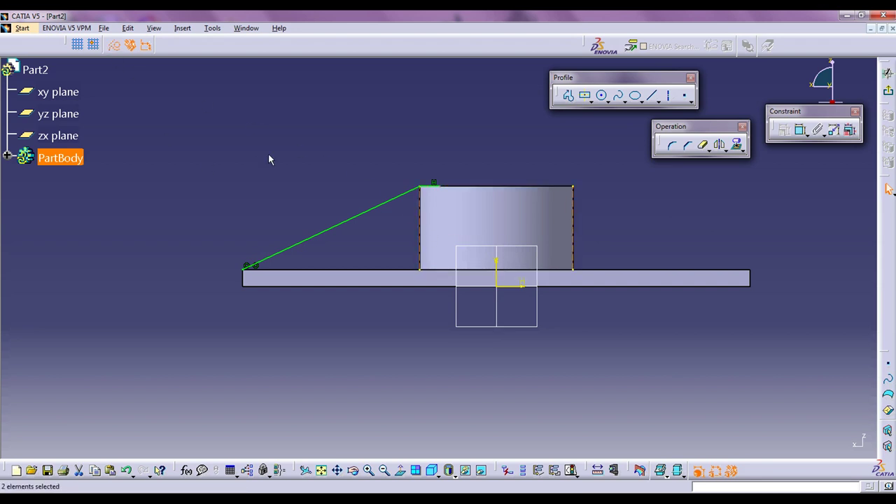
click(889, 94)
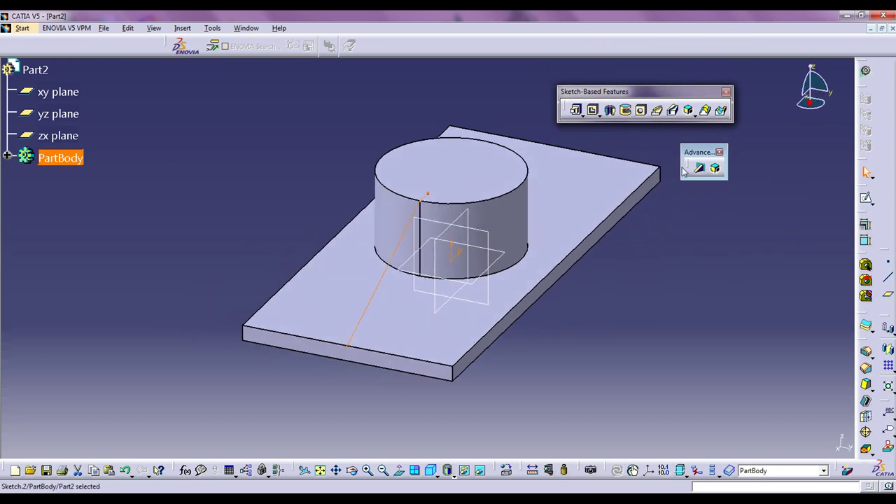
Step: Create a 10 mm thick stiffener from Sketch.2 bracing the cylinder boss to the plate, then view it isometrically
click(699, 169)
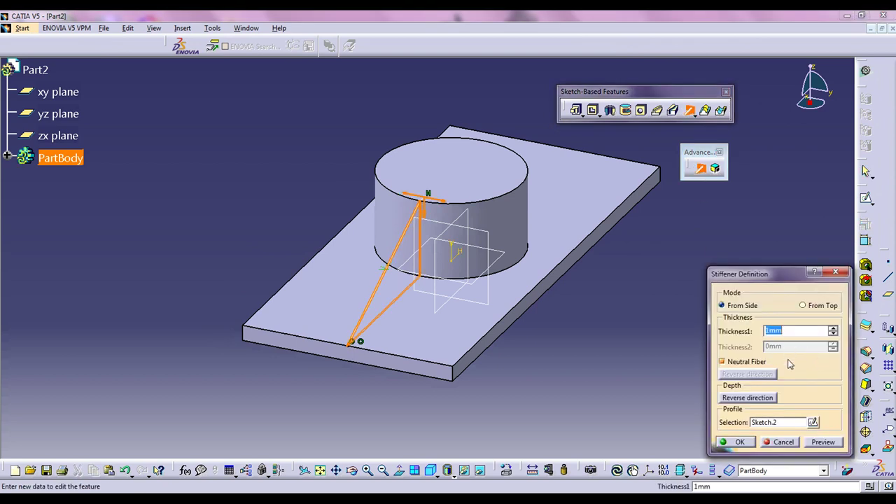
text(5)
click(836, 443)
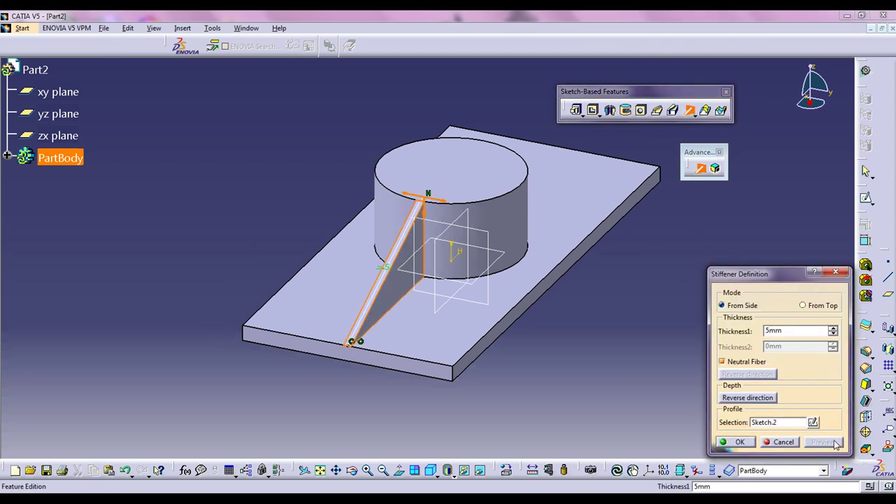
double_click(779, 330)
text(10)
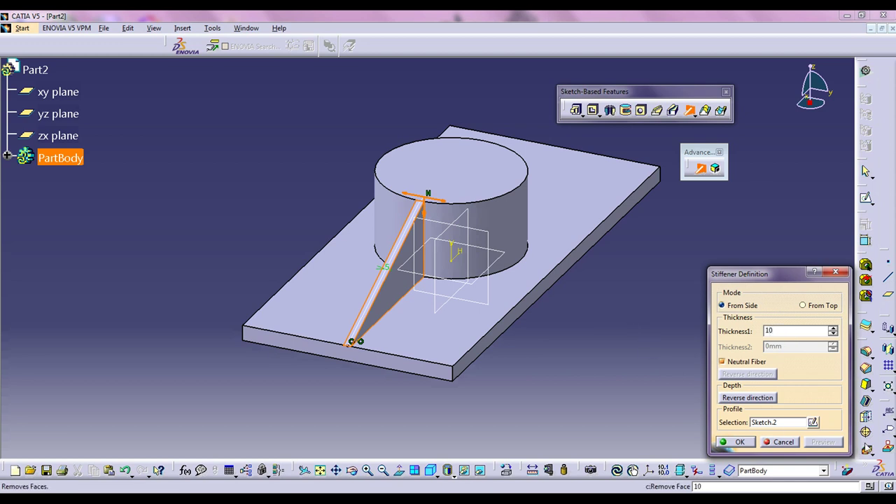
click(821, 442)
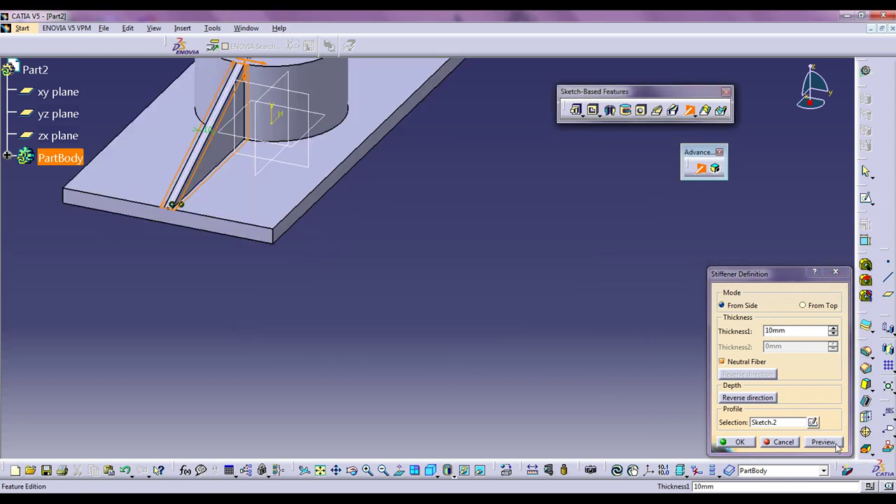
click(731, 442)
middle_drag(638, 326, 549, 362)
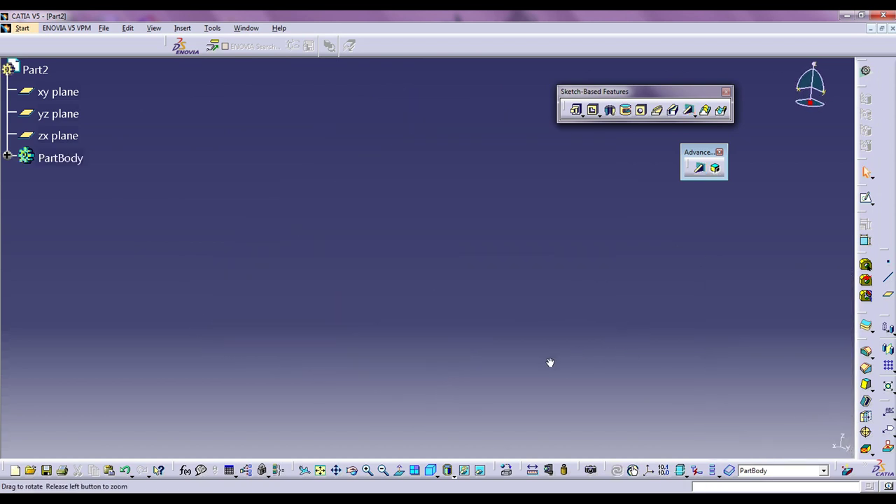
click(429, 469)
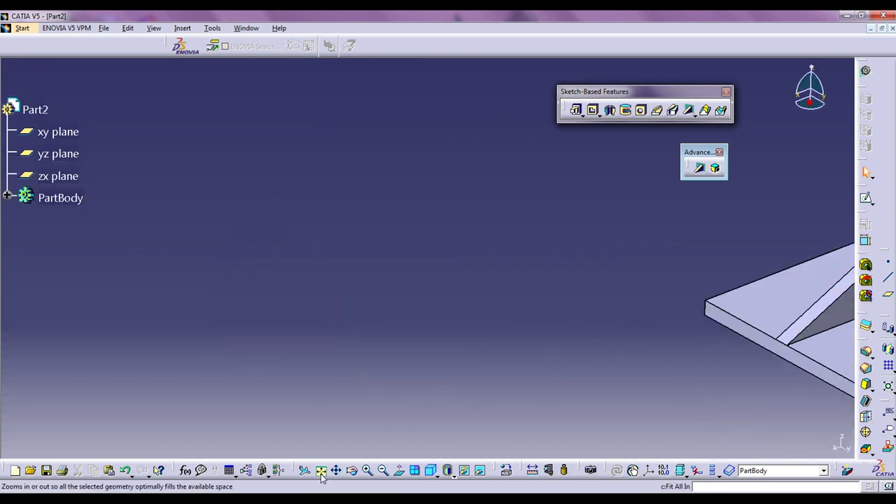